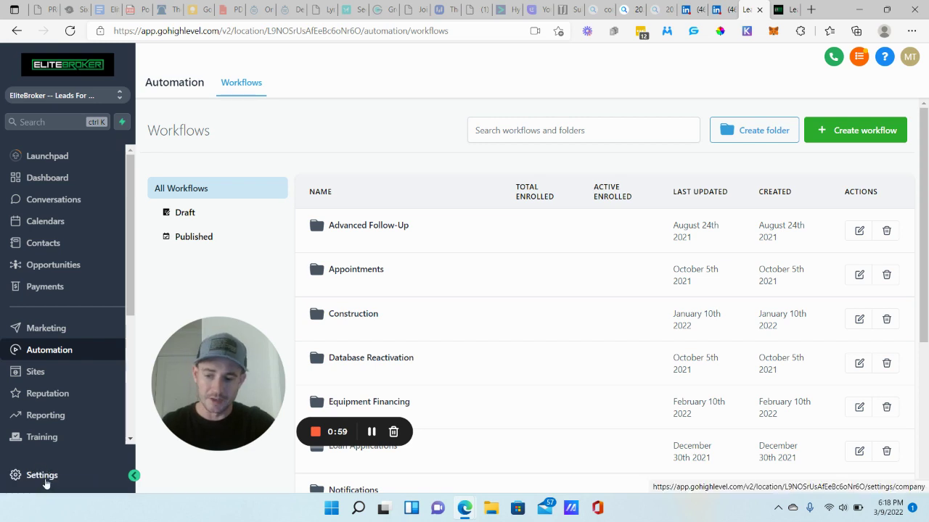
# - Open the Equipment Financing calendar for editing from the account's calendar settings and show its confirmation options
pyautogui.click(43, 477)
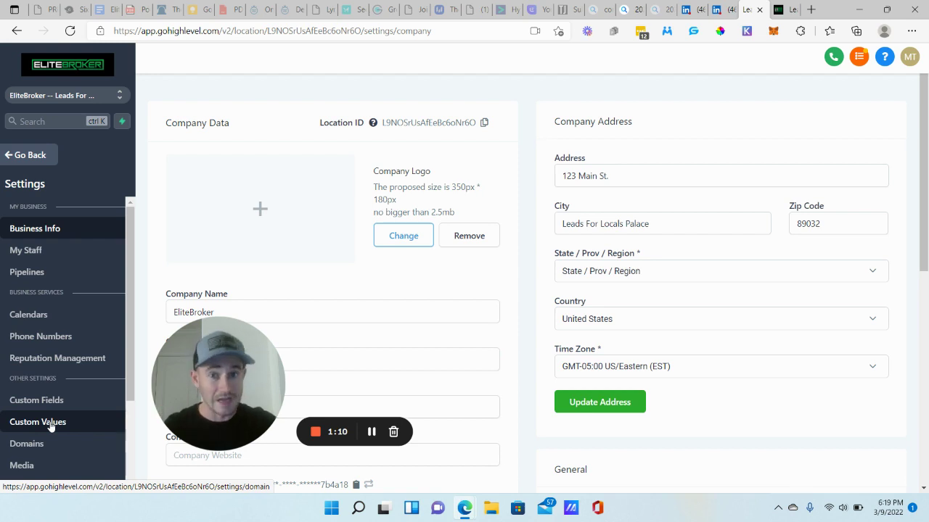
pyautogui.click(114, 310)
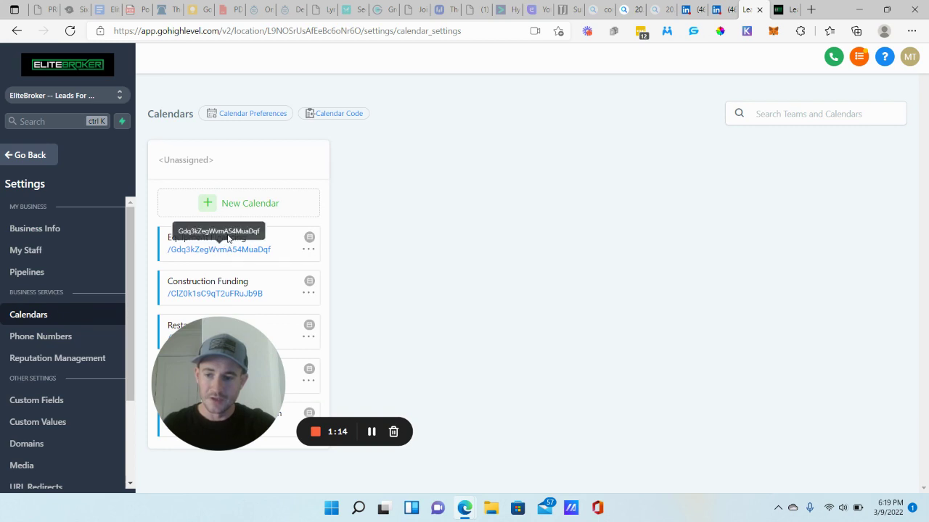
pyautogui.click(308, 251)
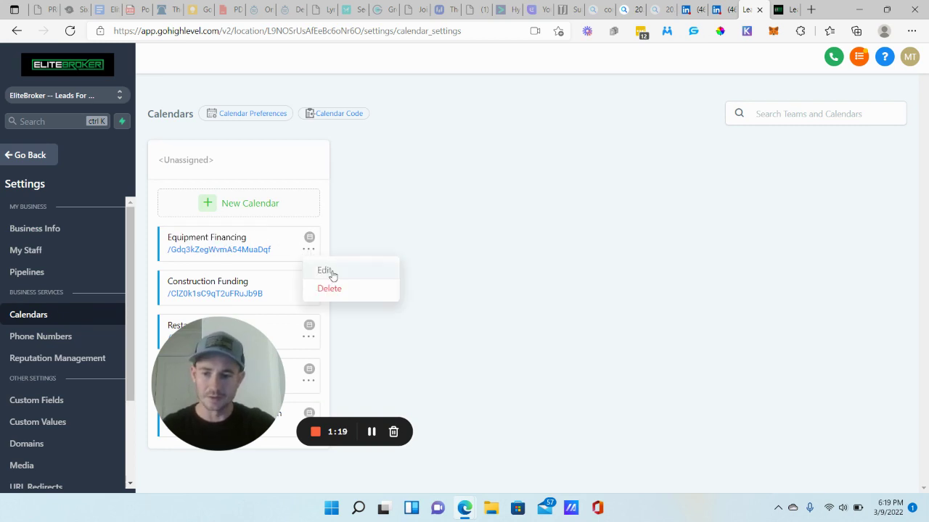
pyautogui.click(331, 272)
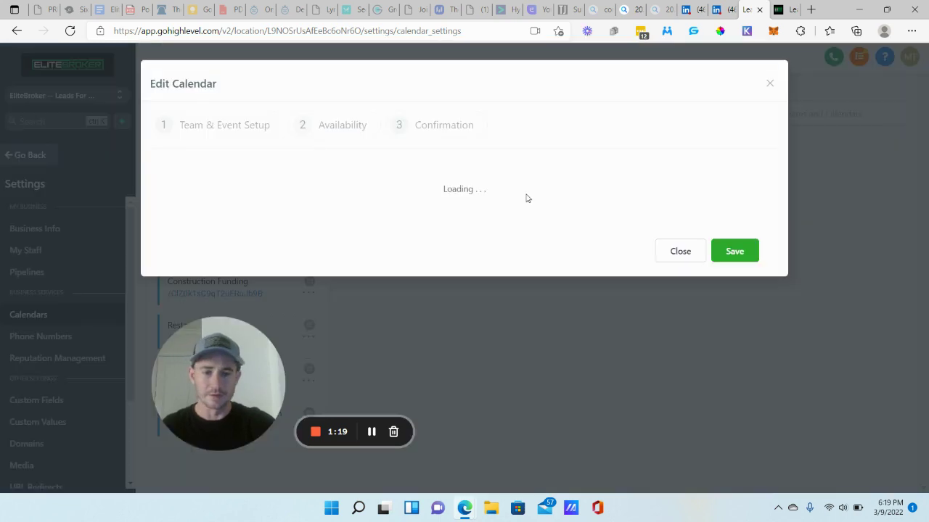
pyautogui.click(452, 126)
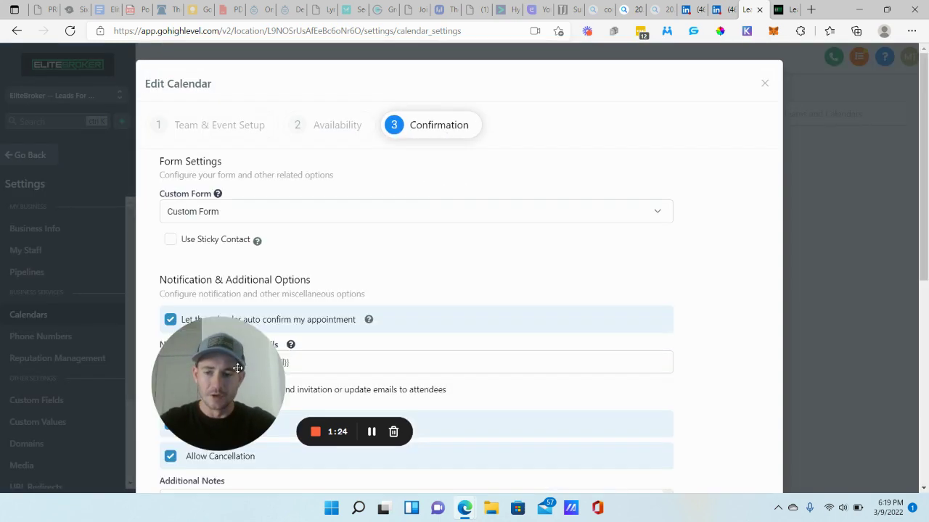
# - Examine the calendar's notification options, especially the New Appointment Alert Emails custom value, and close the calendar without saving
pyautogui.moveTo(238, 368); pyautogui.dragTo(113, 398)
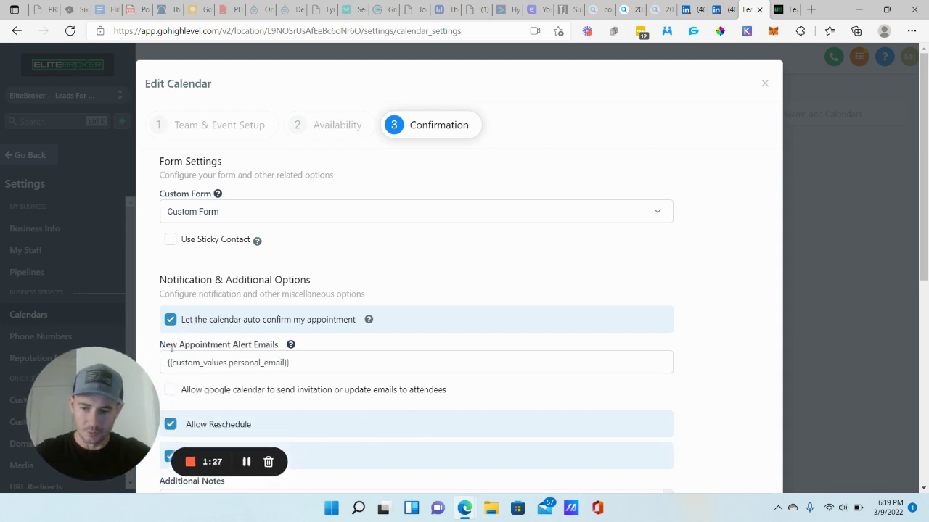
pyautogui.scroll(-2, 276, 345)
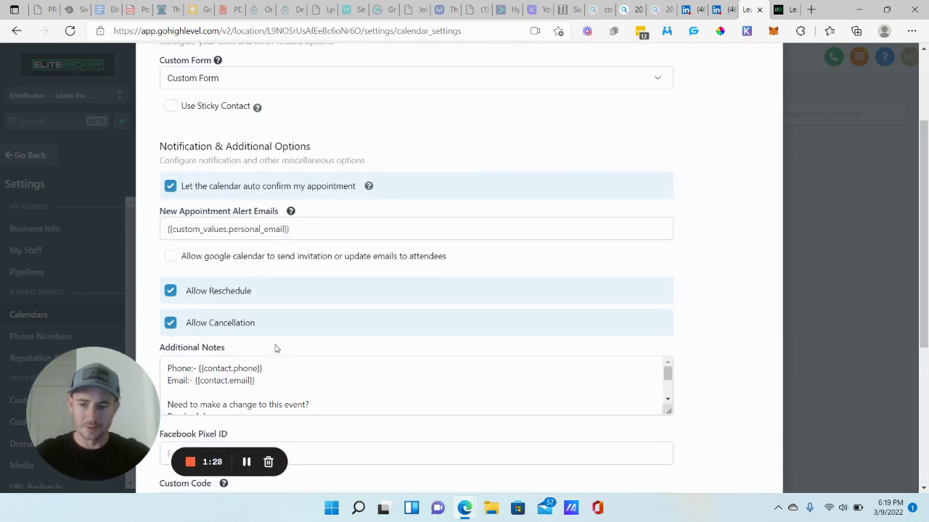
pyautogui.moveTo(172, 227); pyautogui.dragTo(310, 228)
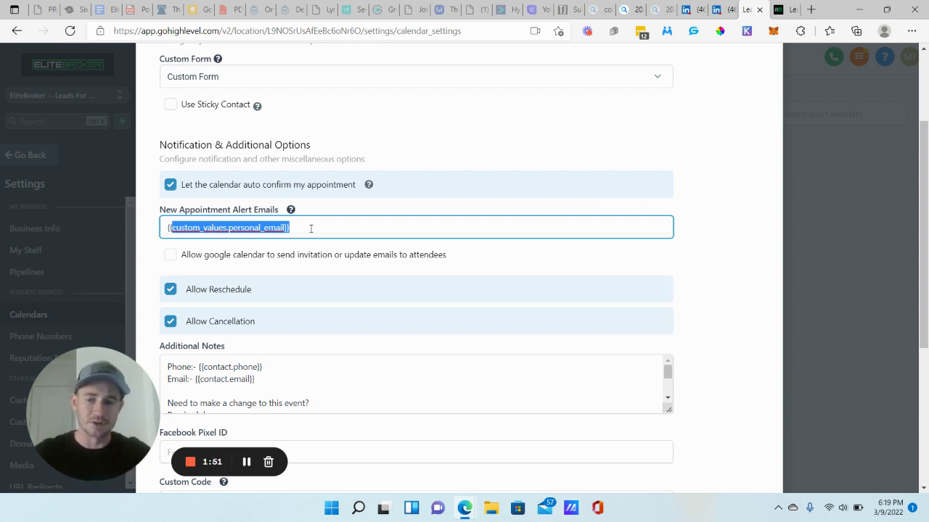
pyautogui.click(311, 228)
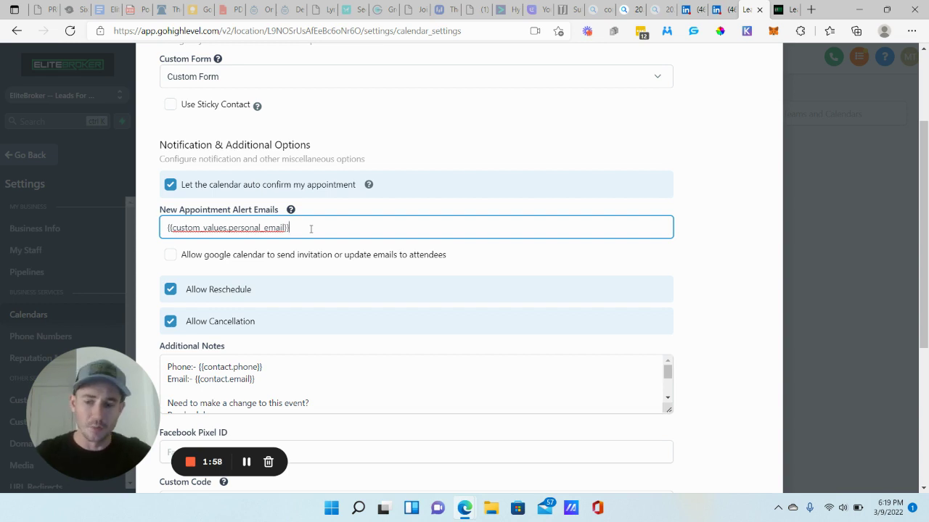
pyautogui.scroll(2, 514, 269)
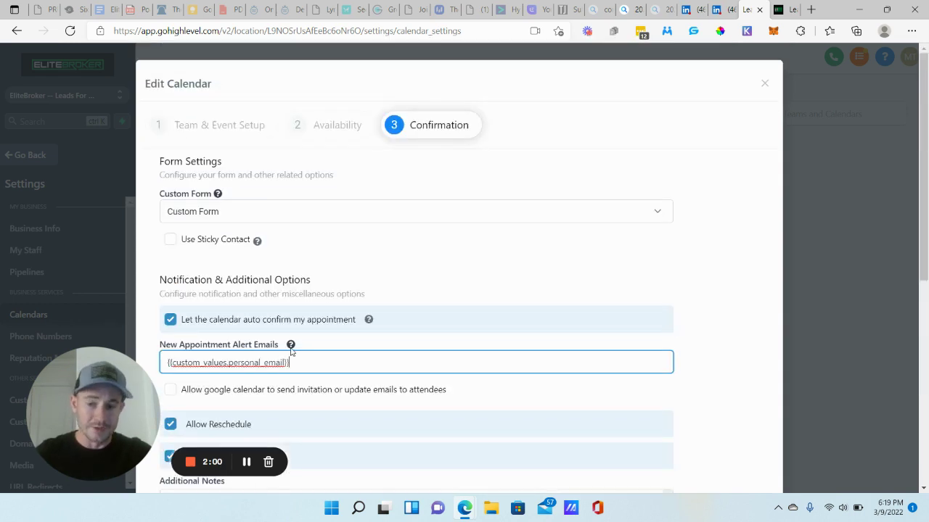
pyautogui.click(764, 84)
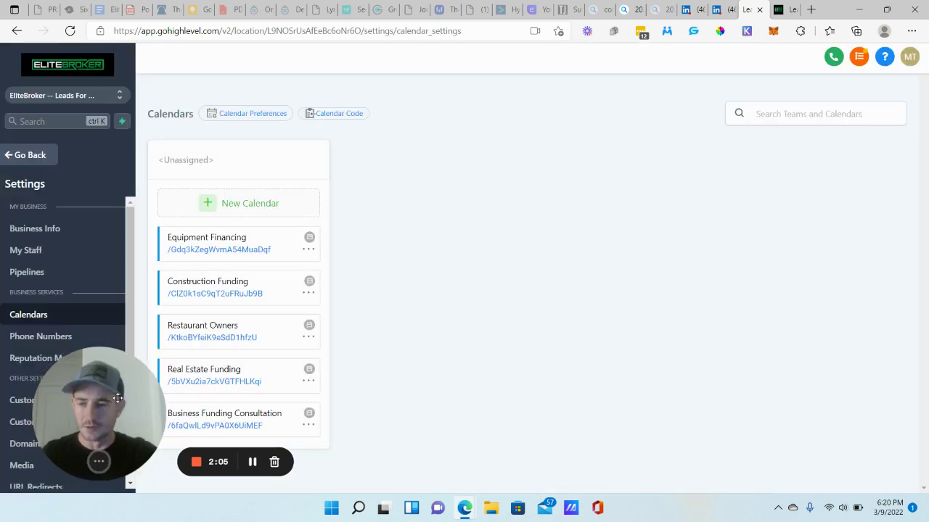
# - Return to the automation workflows and open Appt Confirmation + Reminder from the Appointments folder
pyautogui.moveTo(108, 399); pyautogui.dragTo(205, 397)
pyautogui.click(29, 156)
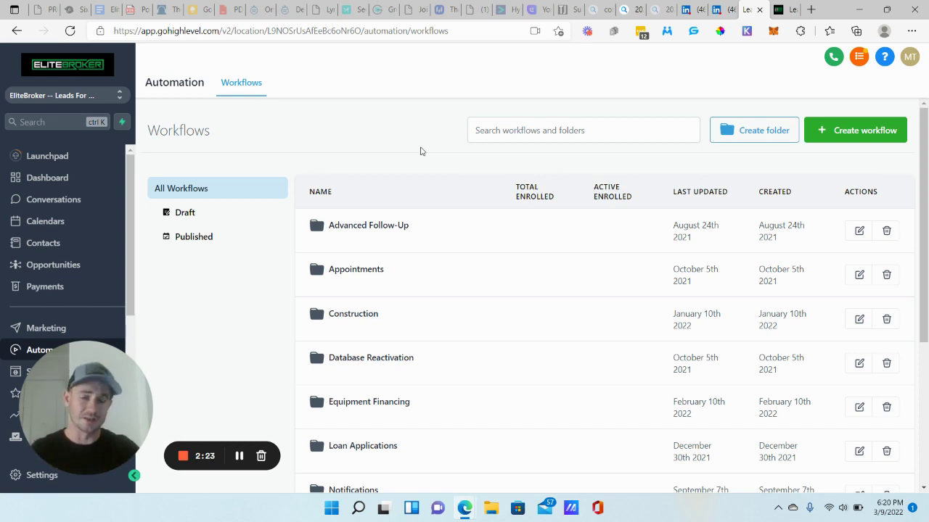
pyautogui.click(352, 272)
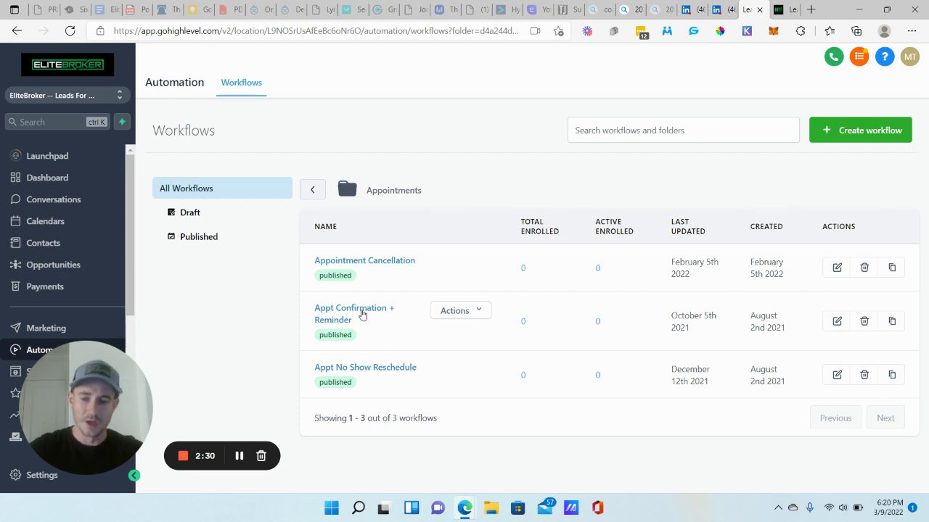
pyautogui.click(362, 314)
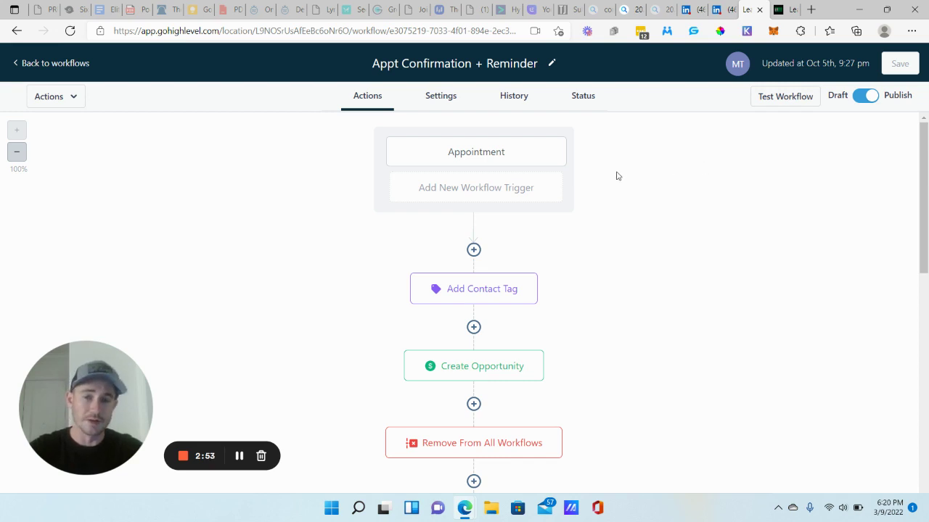
# - Inspect the Appointment trigger's type and the available calendars in its In calendar filter, and close it without saving
pyautogui.click(484, 154)
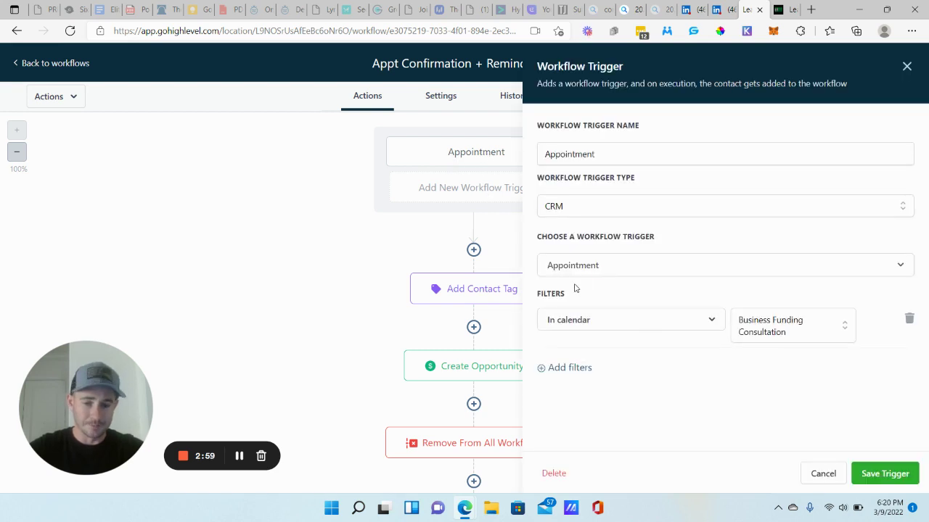
pyautogui.click(598, 266)
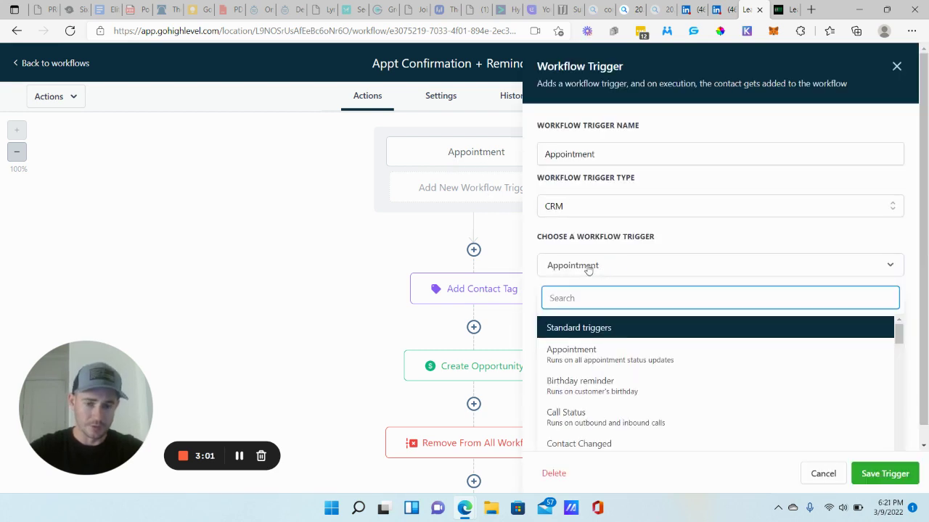
pyautogui.click(651, 272)
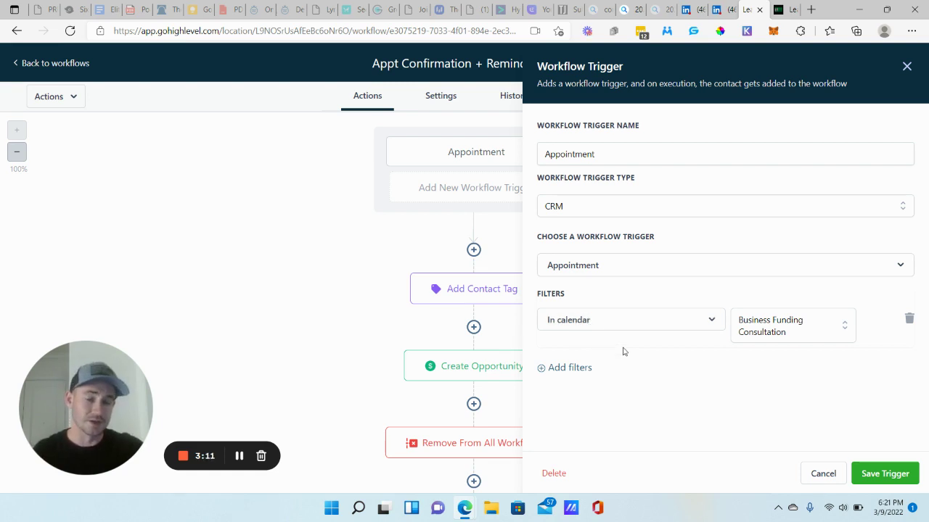
pyautogui.click(785, 328)
pyautogui.click(785, 328)
pyautogui.click(786, 328)
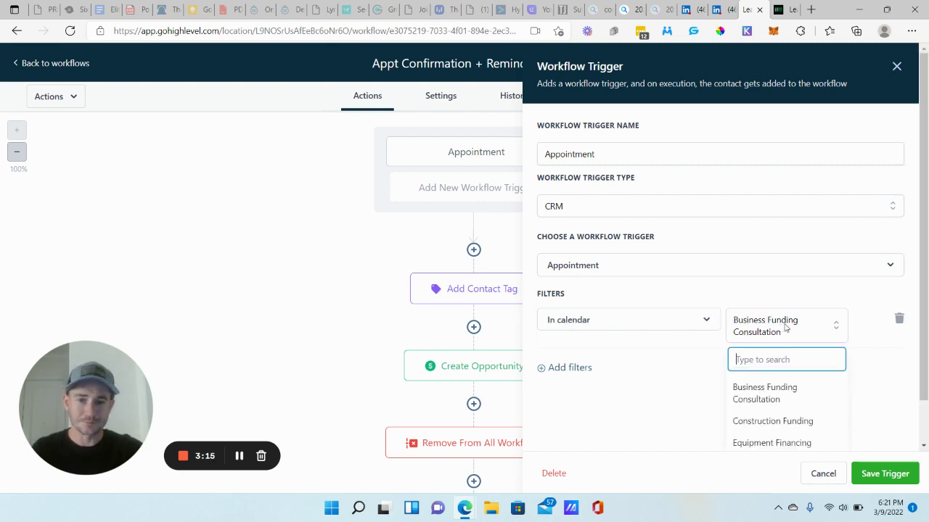
pyautogui.click(786, 328)
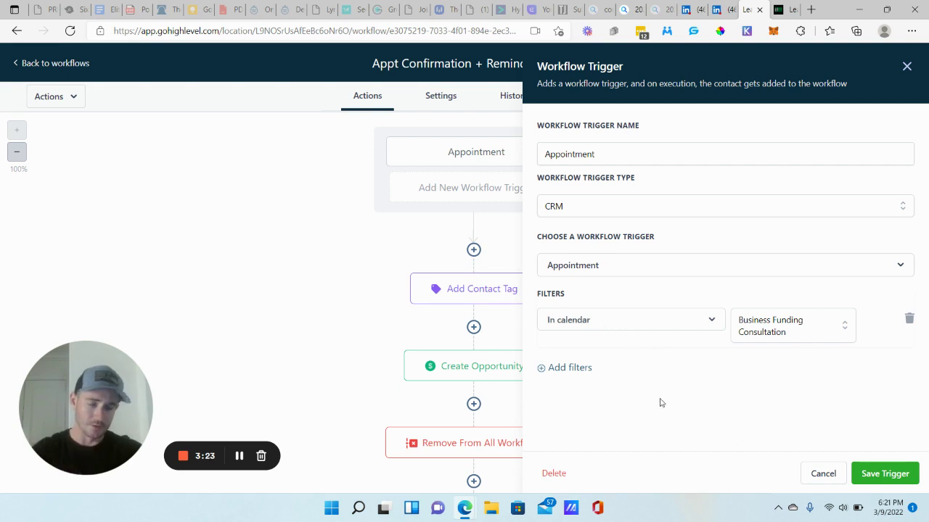
pyautogui.click(822, 474)
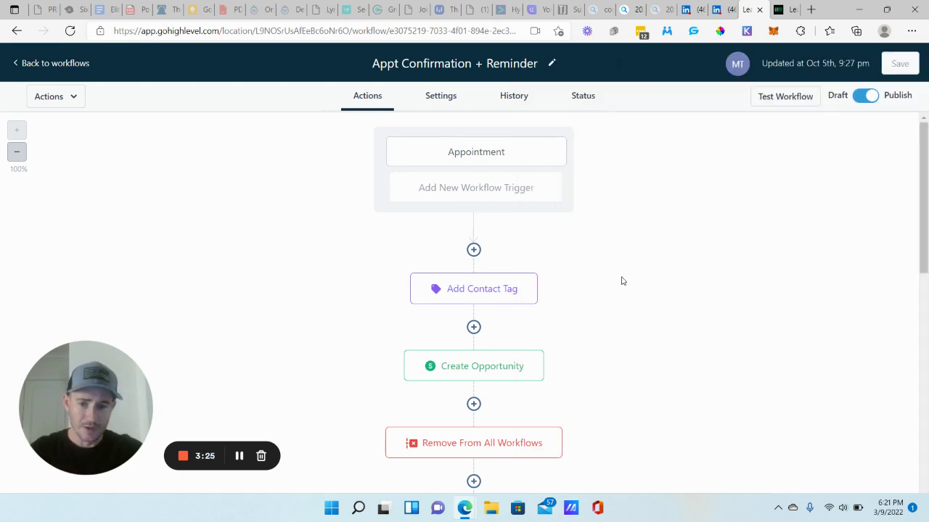
# - Review the pipeline, stage and status settings of the Create Opportunity action and close it without saving
pyautogui.scroll(-3, 616, 275)
pyautogui.scroll(1, 604, 340)
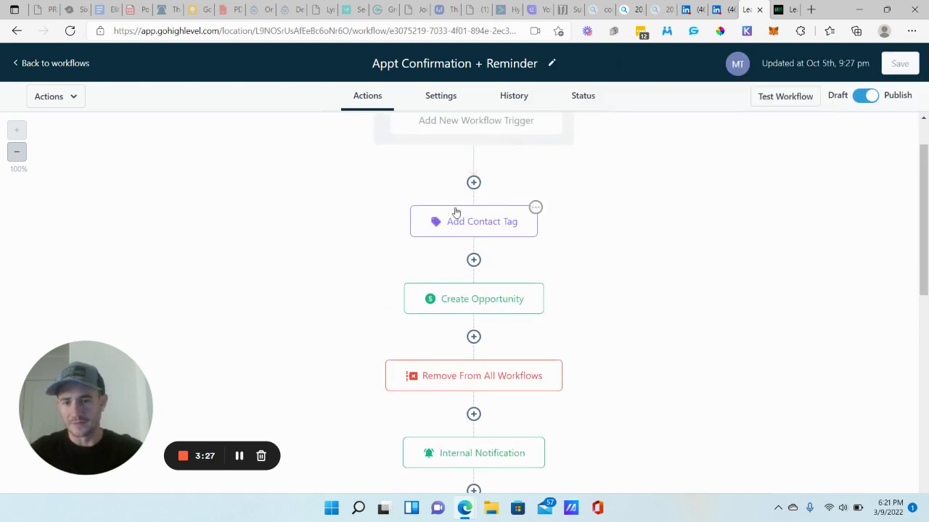
pyautogui.click(477, 304)
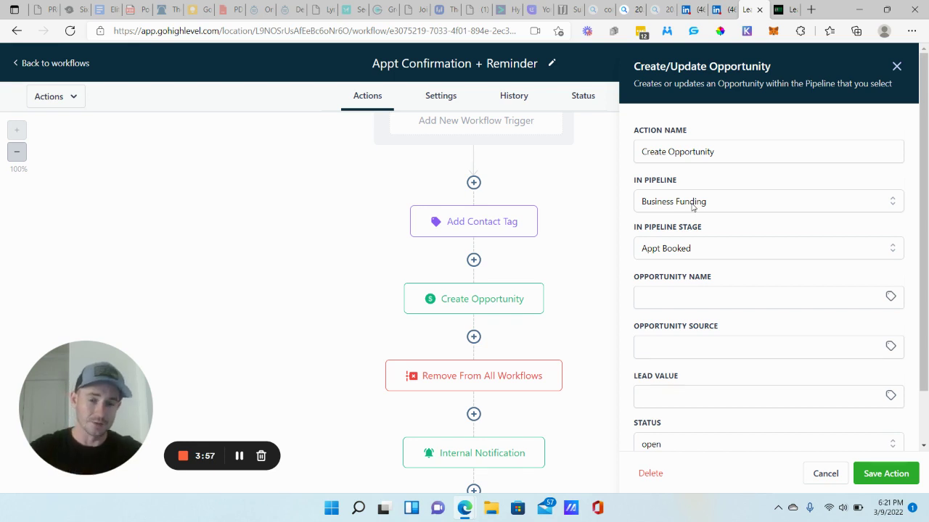
pyautogui.scroll(-1, 735, 307)
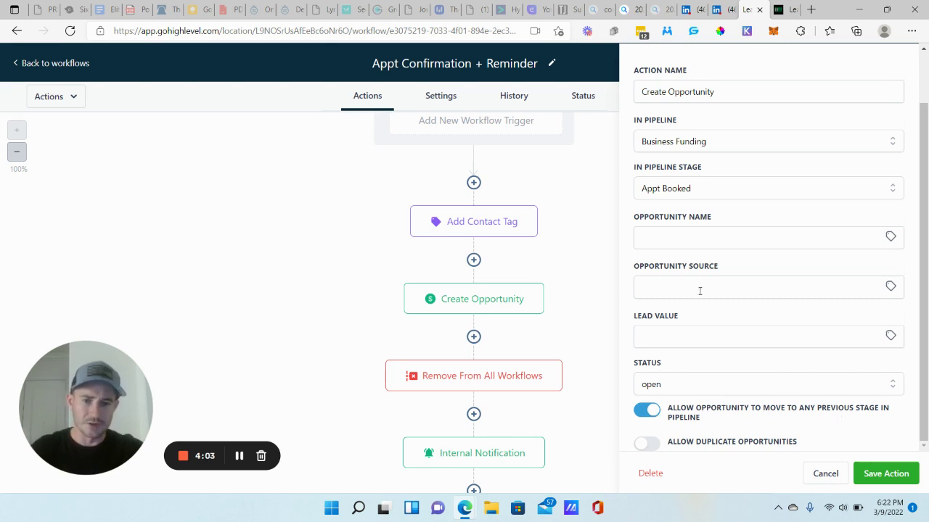
pyautogui.click(827, 475)
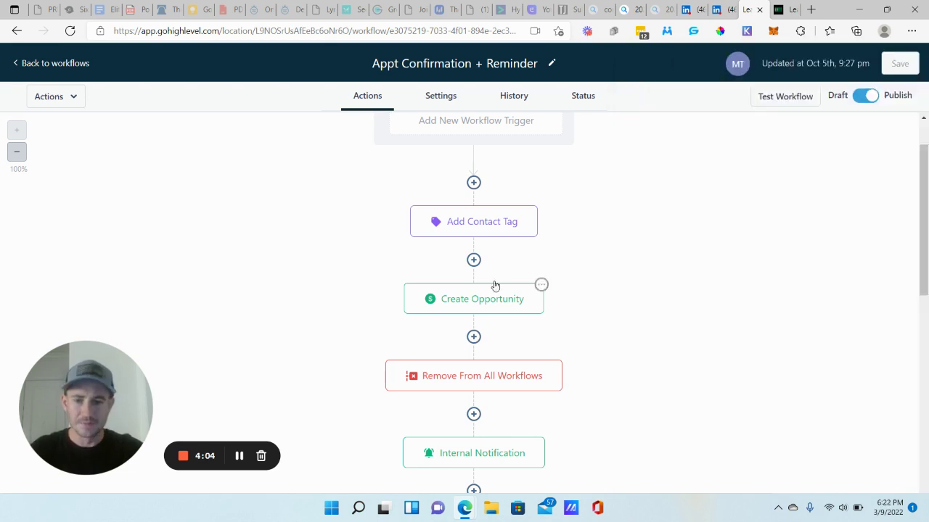
# - Open and dismiss the Add Contact Tag action, and check the Remove From All Workflows action's settings without saving
pyautogui.click(486, 229)
pyautogui.click(825, 473)
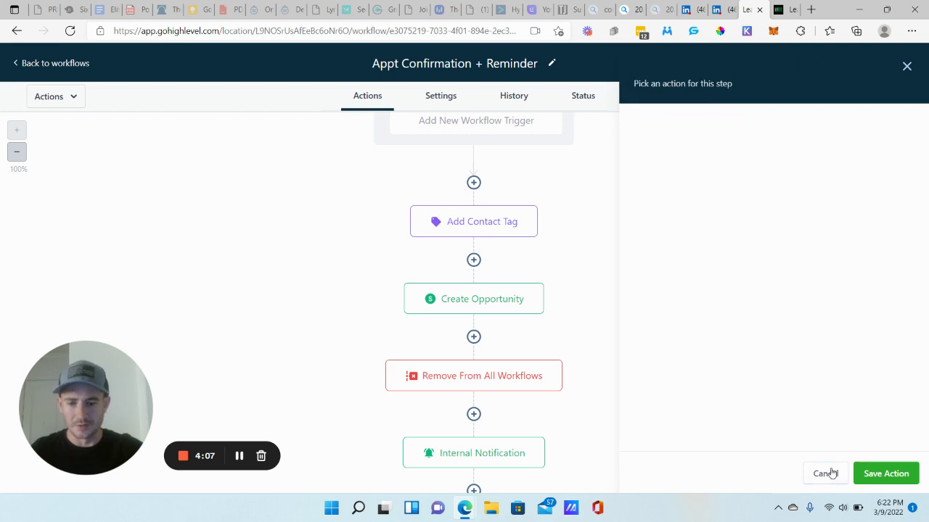
pyautogui.scroll(-2, 663, 286)
pyautogui.click(494, 246)
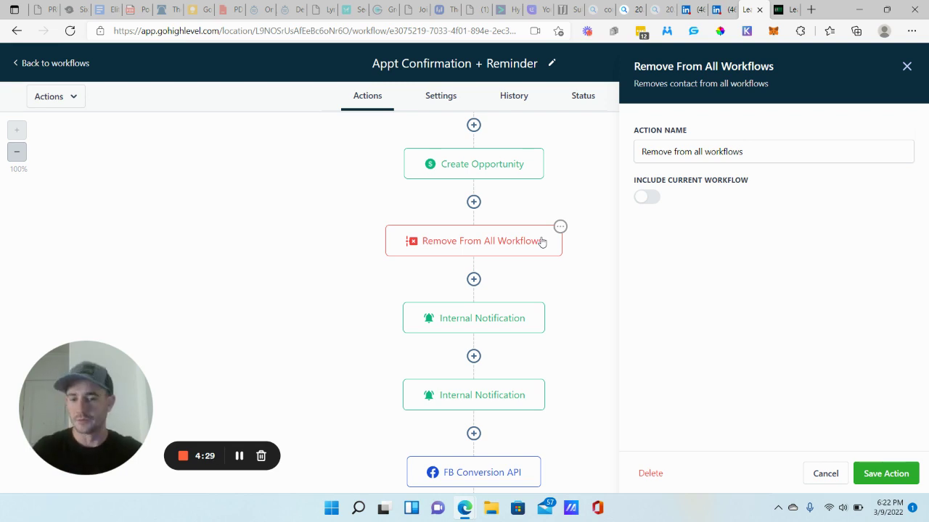
pyautogui.click(824, 474)
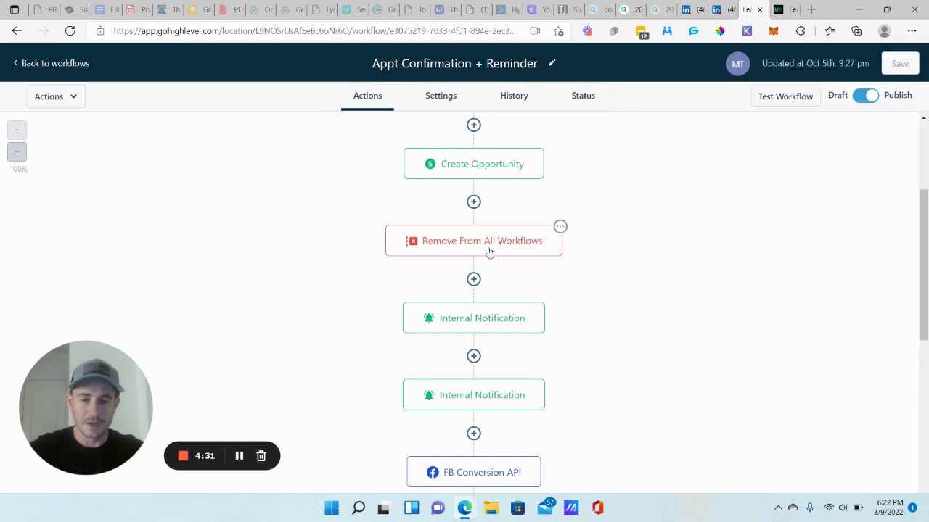
# - Browse the actions that can be added after Remove From All Workflows and close the list without adding one
pyautogui.click(473, 278)
pyautogui.scroll(-5, 761, 272)
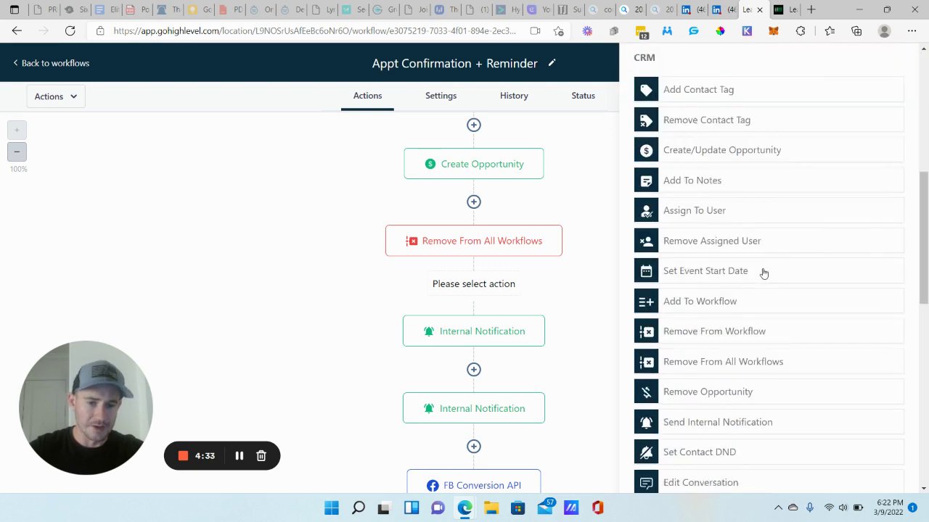
pyautogui.scroll(-2, 777, 124)
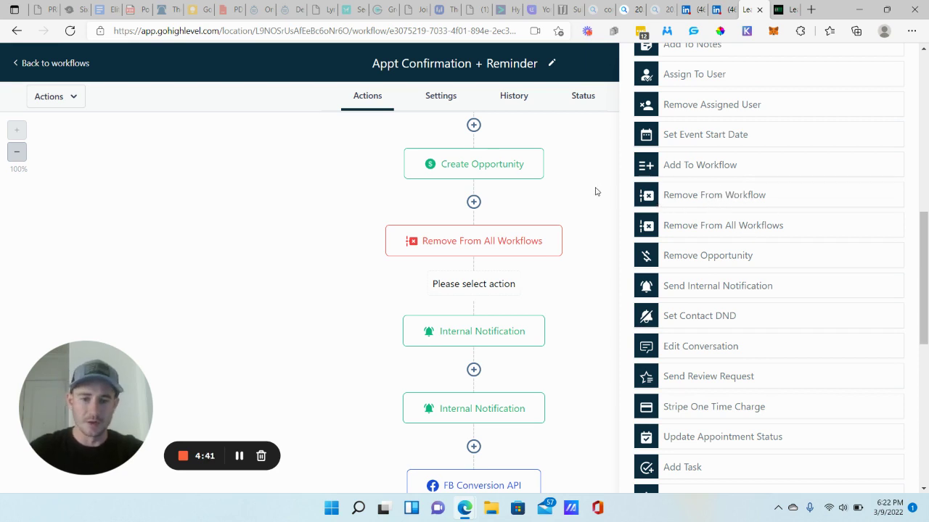
pyautogui.scroll(8, 835, 211)
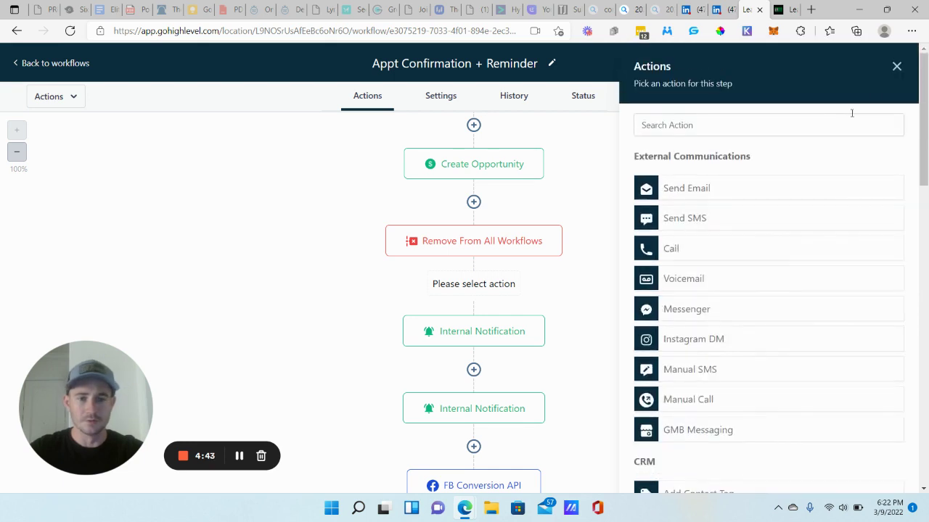
pyautogui.click(896, 67)
# - Open the first Internal Notification action and inspect its sender fields, To User Type options and To Custom Email value
pyautogui.scroll(-1, 637, 290)
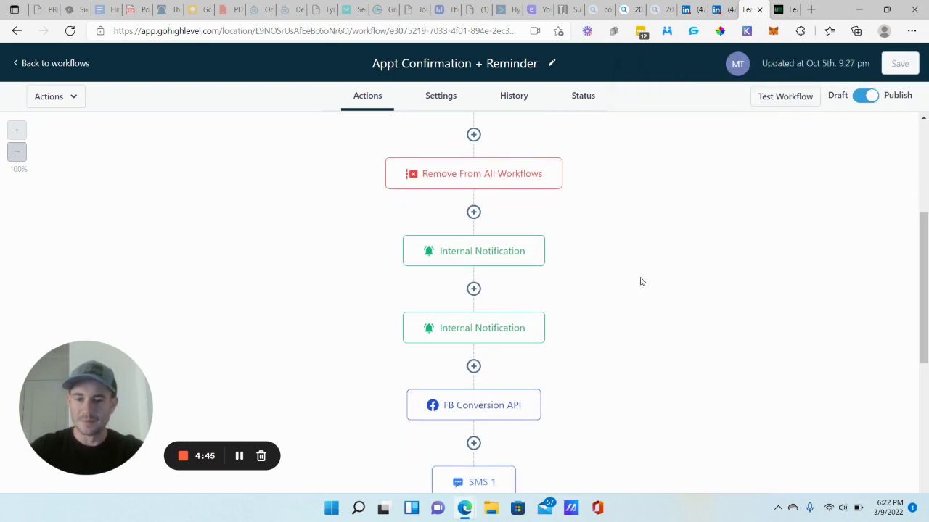
pyautogui.click(489, 259)
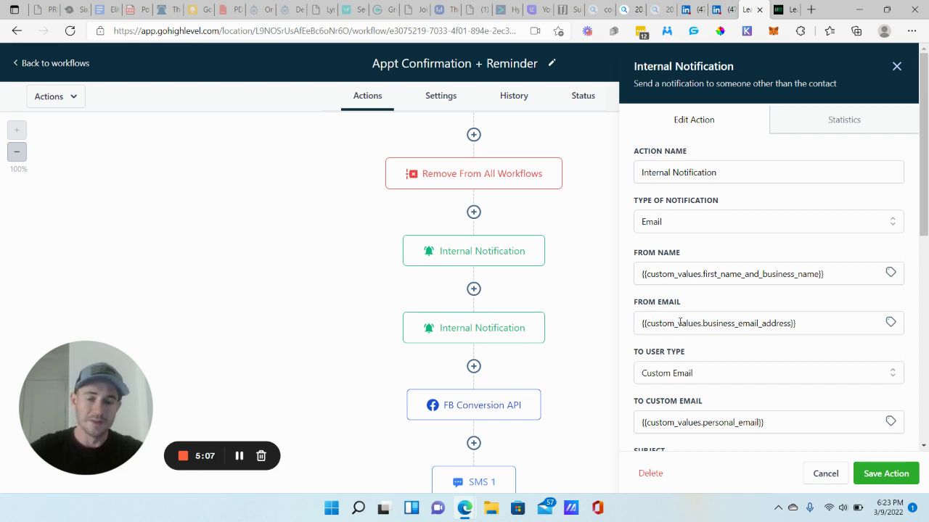
pyautogui.scroll(-1, 702, 315)
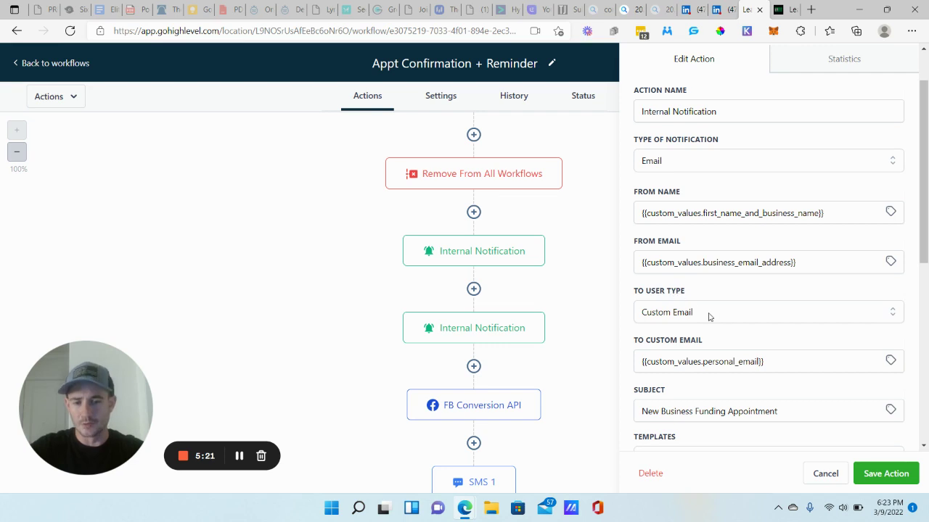
pyautogui.scroll(-1, 709, 317)
pyautogui.click(750, 251)
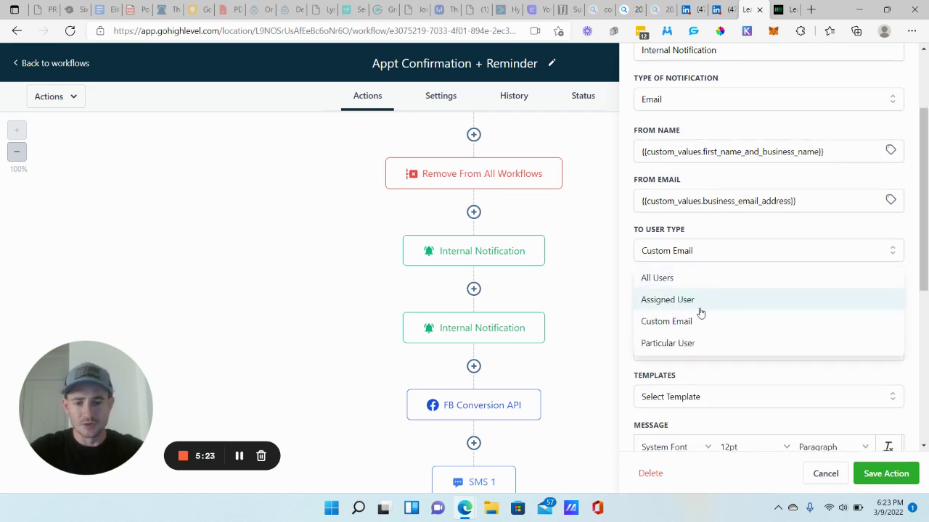
pyautogui.click(741, 252)
pyautogui.scroll(-1, 701, 276)
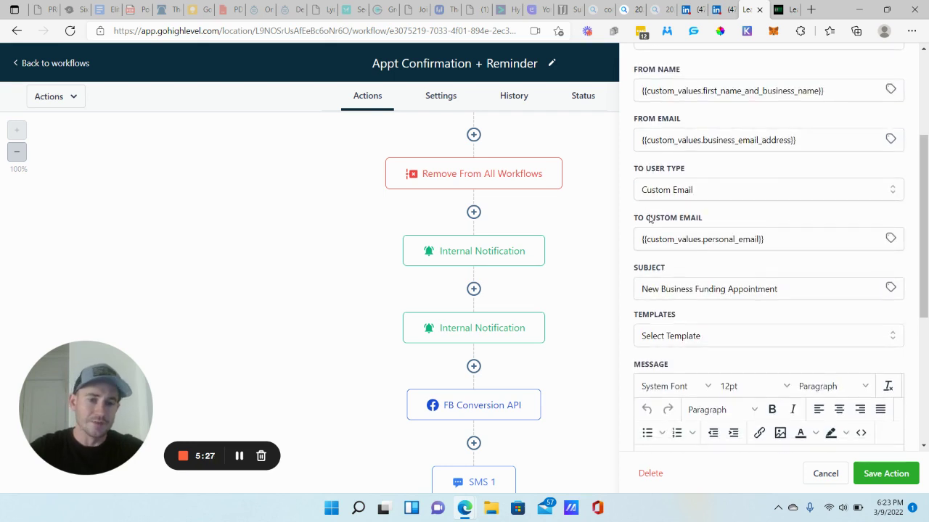
pyautogui.moveTo(761, 239); pyautogui.dragTo(636, 245)
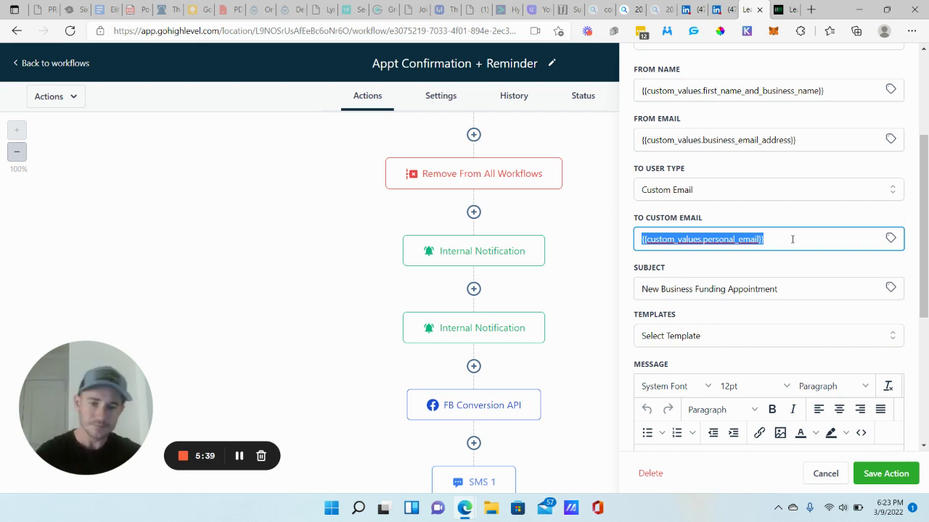
# - Review the notification's subject and message, and browse the Appointment custom values without inserting one
pyautogui.scroll(-1, 637, 268)
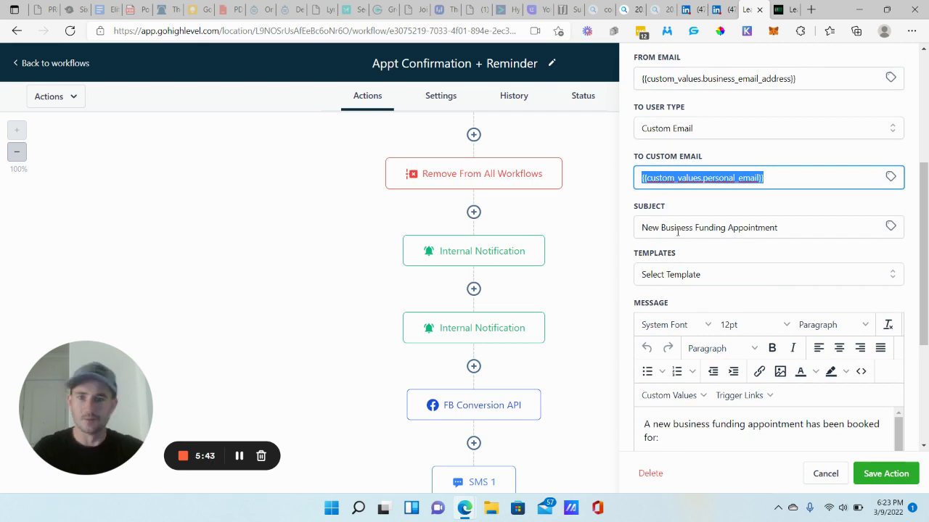
pyautogui.scroll(-2, 717, 245)
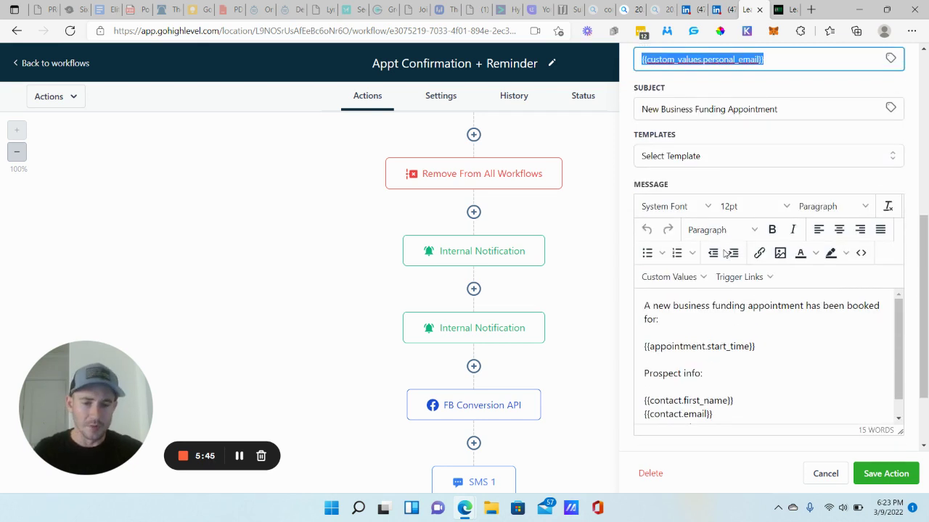
pyautogui.scroll(-2, 740, 314)
pyautogui.scroll(1, 735, 263)
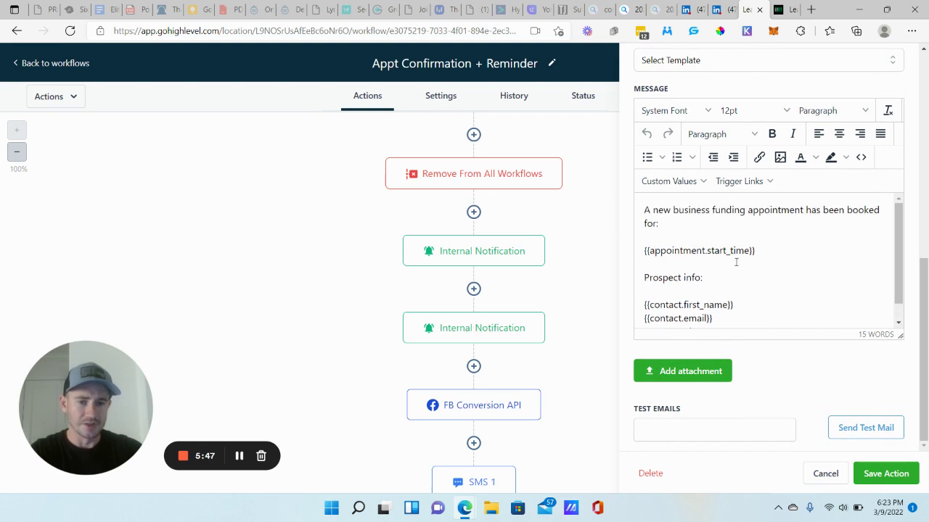
pyautogui.click(702, 182)
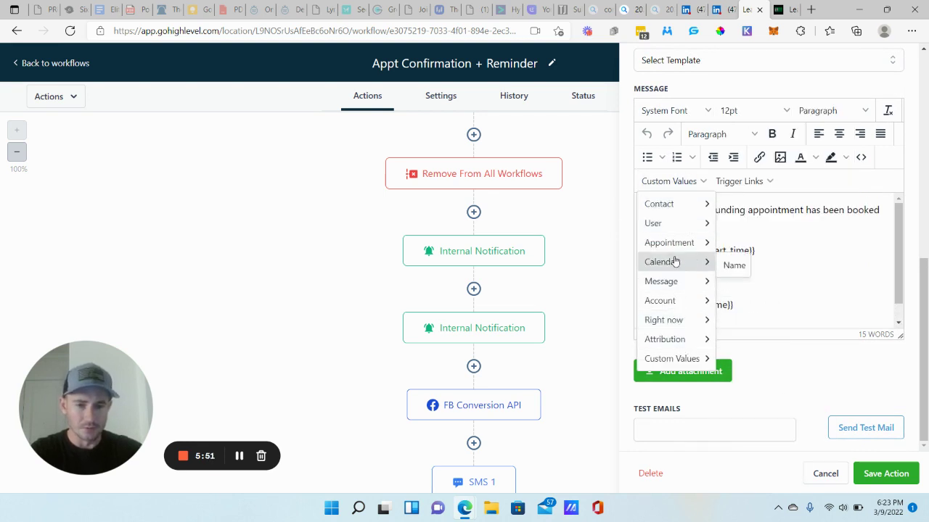
pyautogui.moveTo(678, 245)
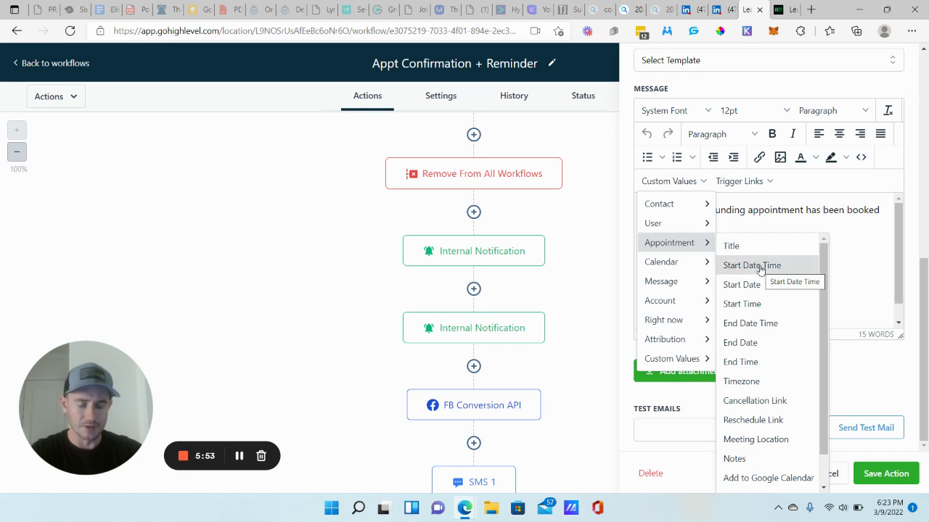
pyautogui.click(751, 210)
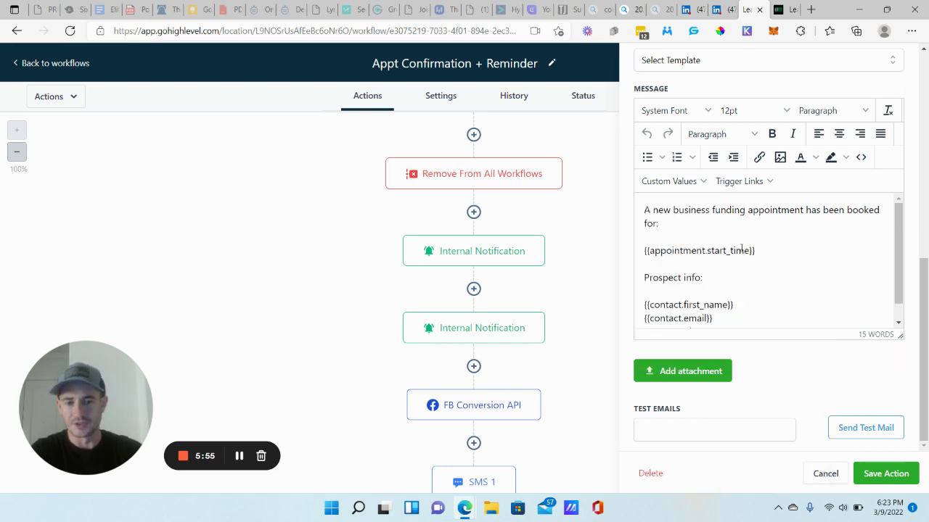
# - Check the prospect info in the notification message, browse the Contact custom values without inserting one, and close the action
pyautogui.scroll(-1, 714, 258)
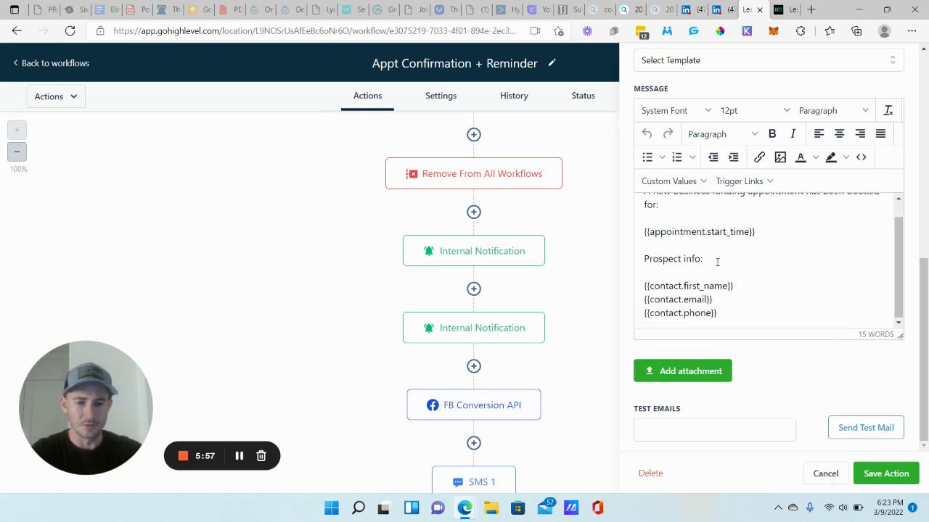
pyautogui.click(671, 181)
pyautogui.moveTo(664, 205)
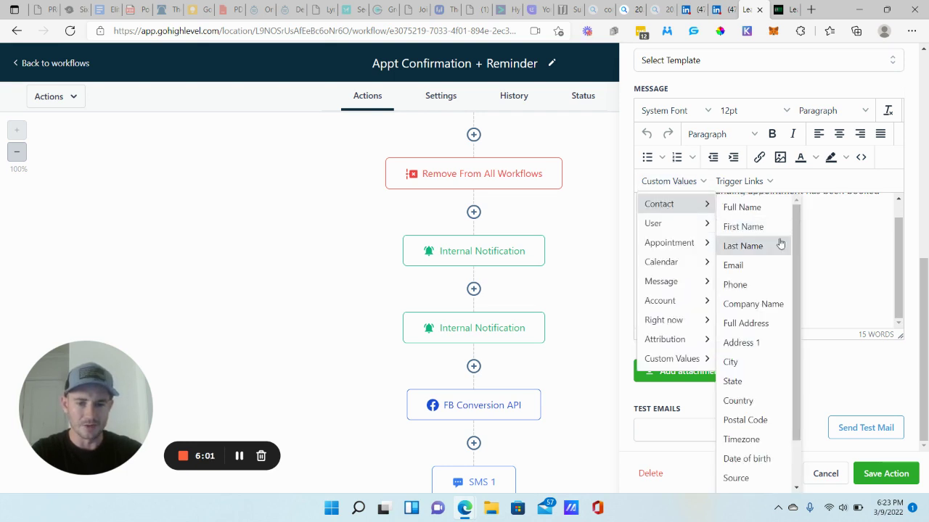
pyautogui.click(819, 249)
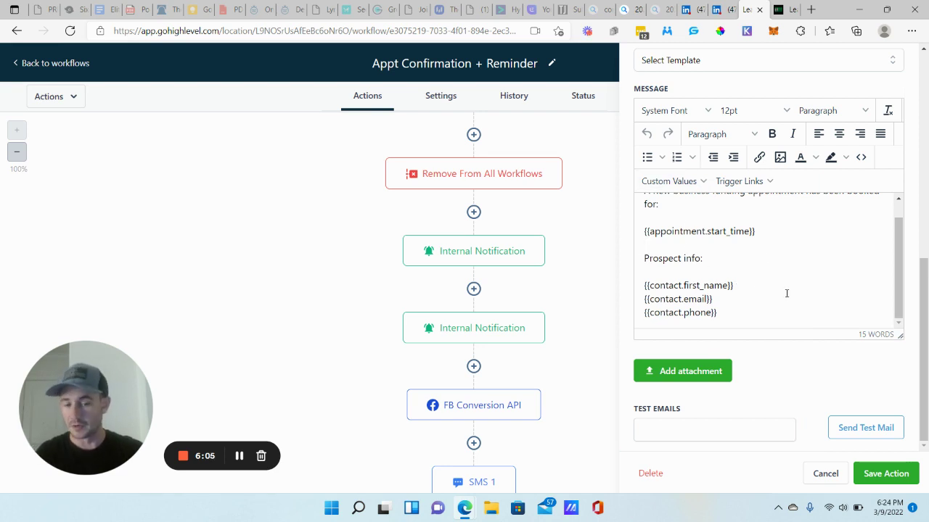
pyautogui.click(862, 474)
# - Open the FB Conversion API action and inspect its access token, pixel ID and event name settings
pyautogui.scroll(-3, 599, 393)
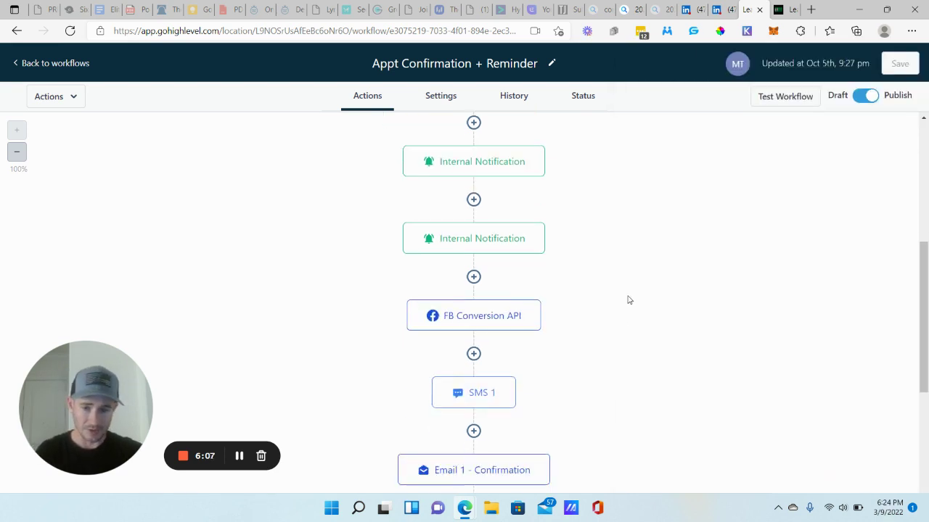
pyautogui.click(488, 210)
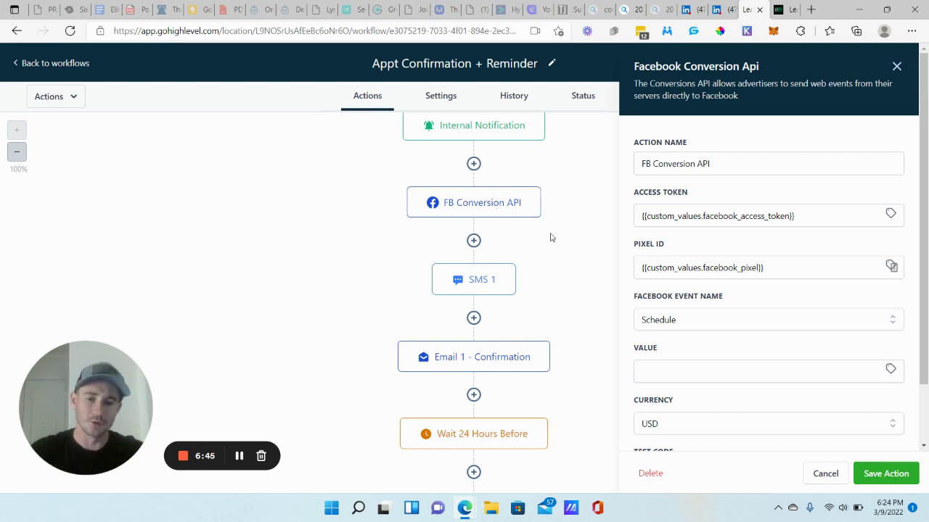
# - Review the appointment time and signature placeholders in the SMS 1 message, browse the Appointment custom values, and close it without saving
pyautogui.click(497, 281)
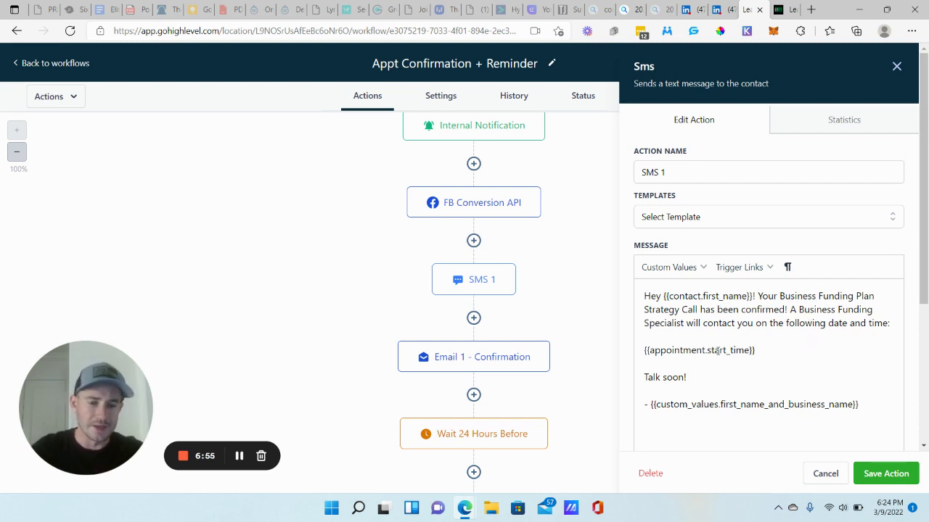
pyautogui.moveTo(755, 350); pyautogui.dragTo(643, 350)
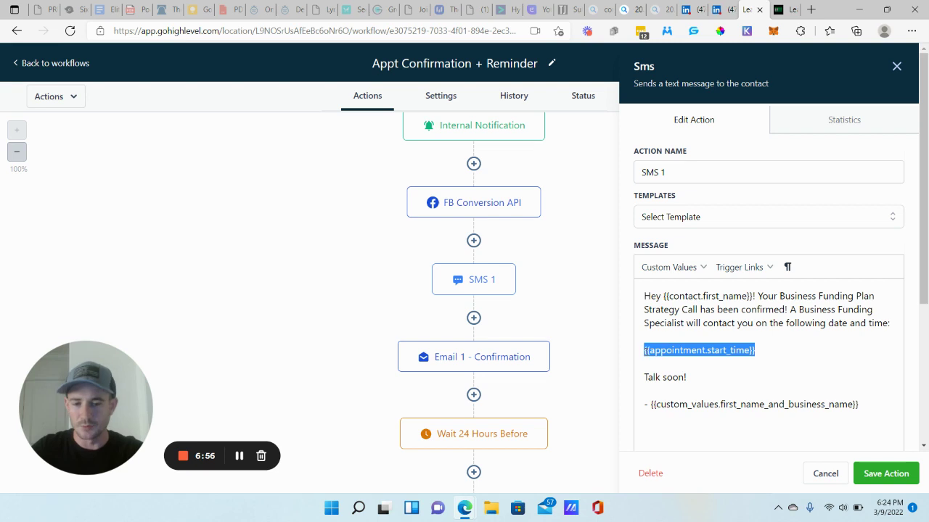
pyautogui.click(662, 266)
pyautogui.moveTo(662, 327)
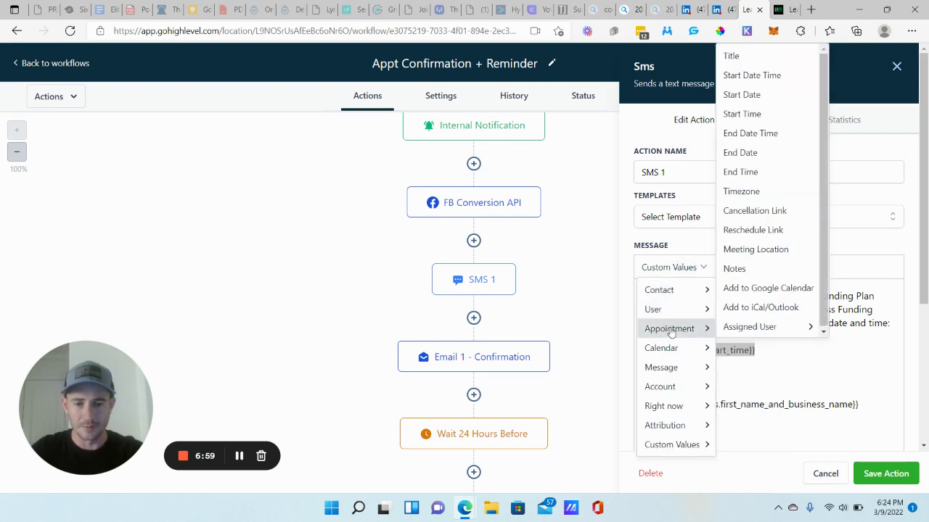
pyautogui.click(769, 353)
pyautogui.scroll(-3, 769, 353)
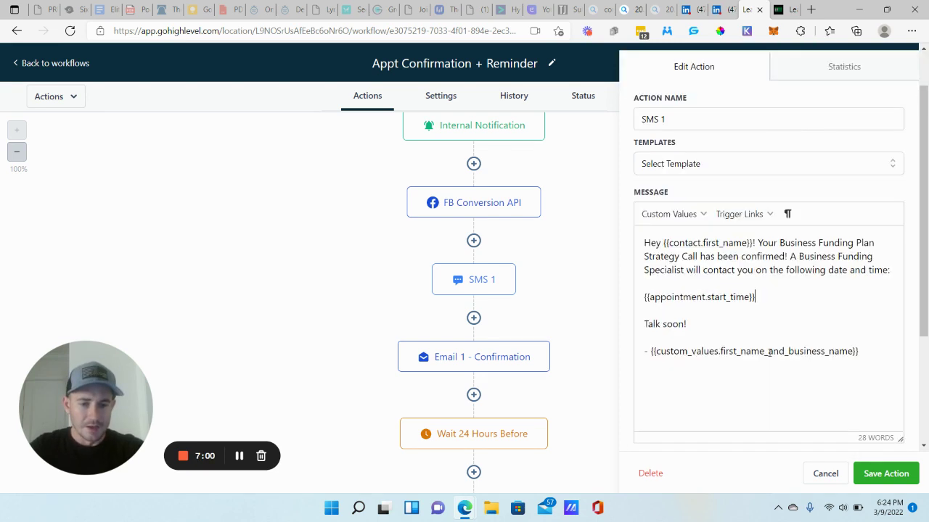
pyautogui.moveTo(858, 224); pyautogui.dragTo(628, 226)
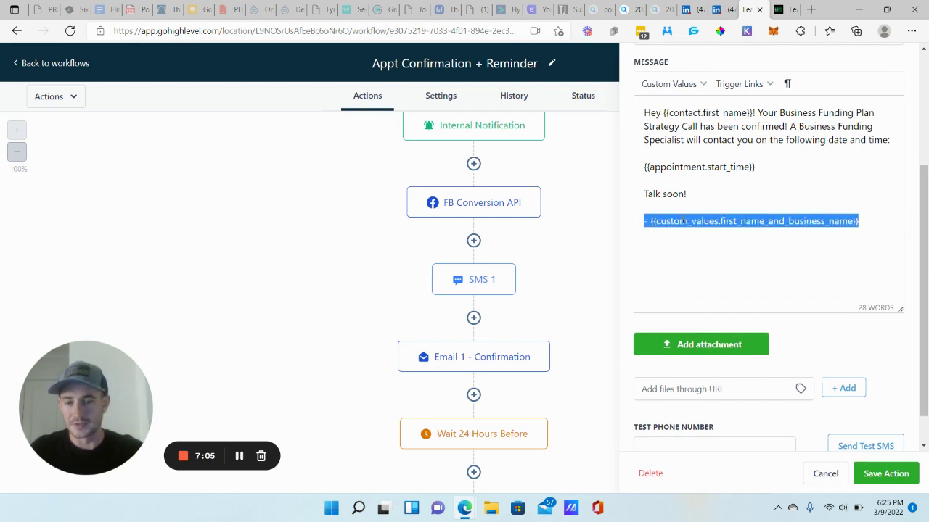
pyautogui.click(778, 225)
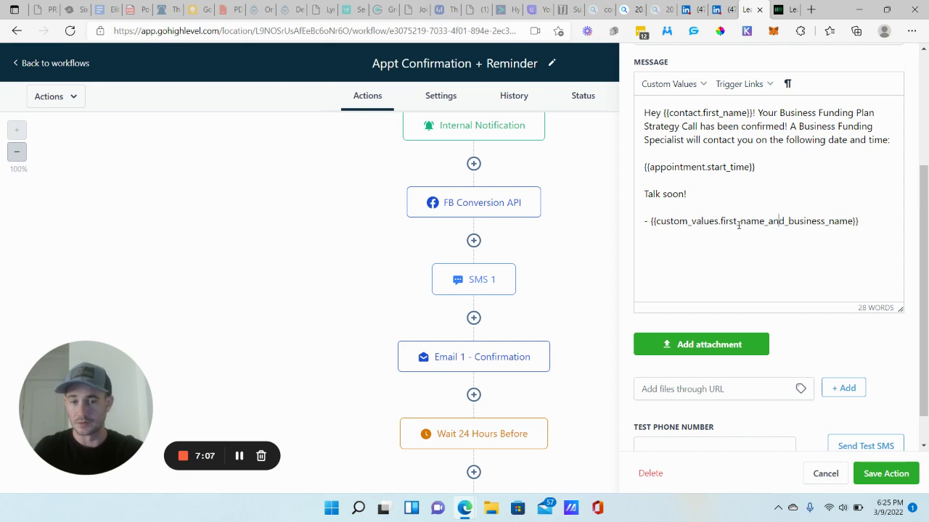
pyautogui.click(825, 473)
# - Review the sender, subject and template settings of the Email 1 - Confirmation action and close it without saving
pyautogui.scroll(-3, 566, 280)
pyautogui.click(505, 222)
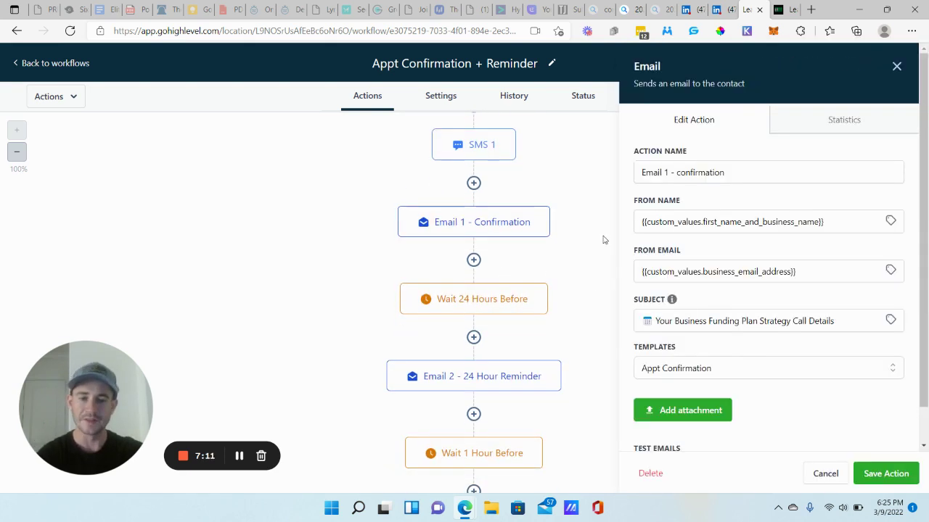
pyautogui.scroll(-1, 780, 267)
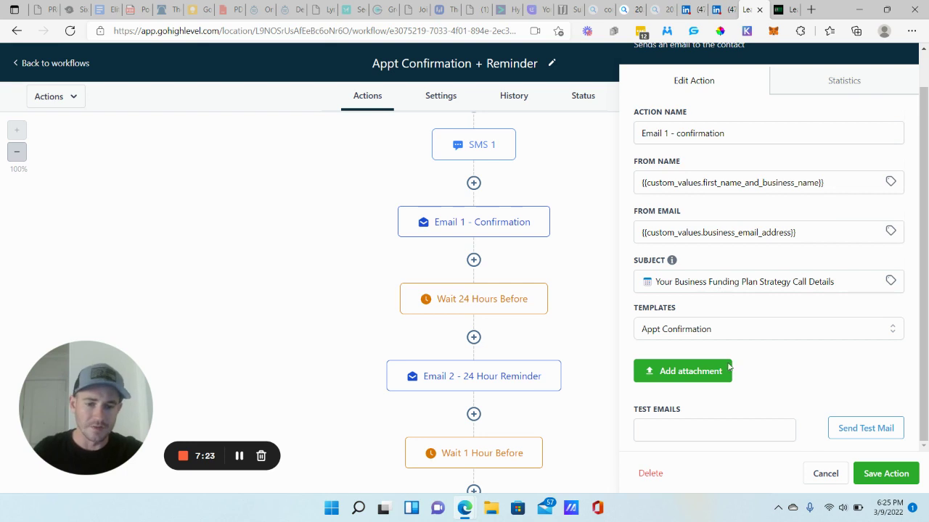
pyautogui.click(825, 473)
# - Reopen the SMS 1 action, browse the User and Appointment custom values such as the add-to-calendar links, and close it without saving
pyautogui.scroll(-3, 609, 251)
pyautogui.scroll(3, 607, 253)
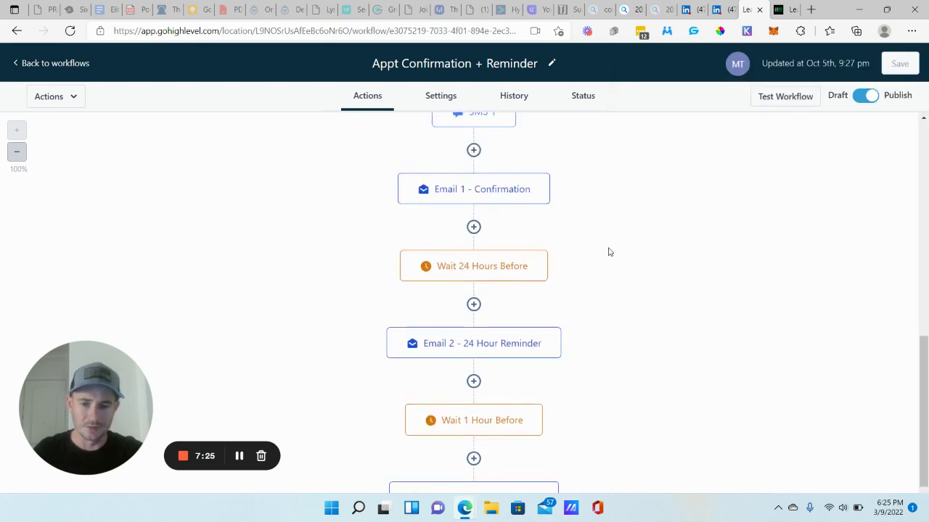
pyautogui.scroll(-3, 605, 255)
pyautogui.scroll(4, 549, 170)
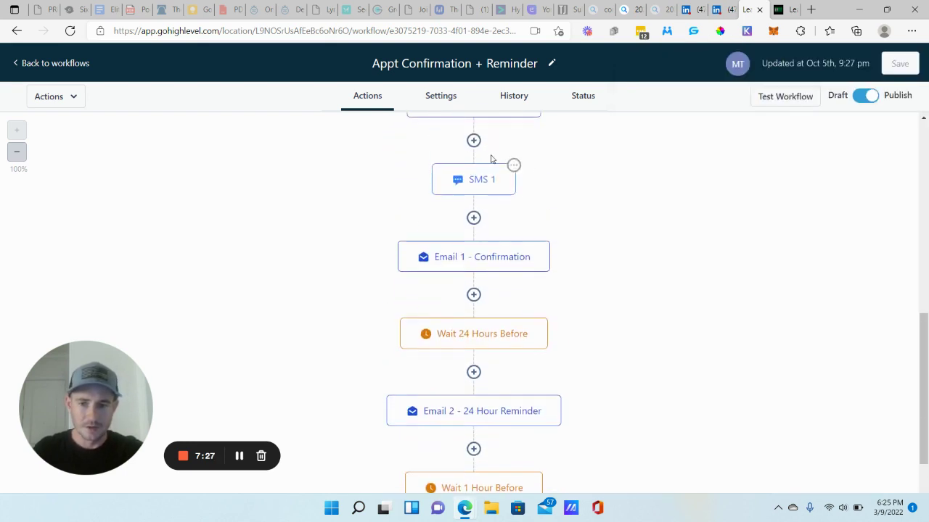
pyautogui.click(483, 186)
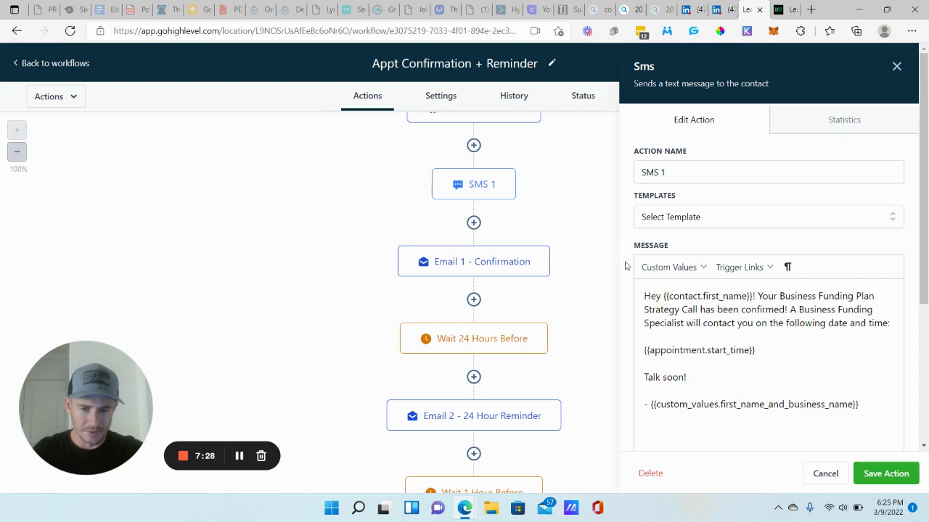
pyautogui.click(692, 269)
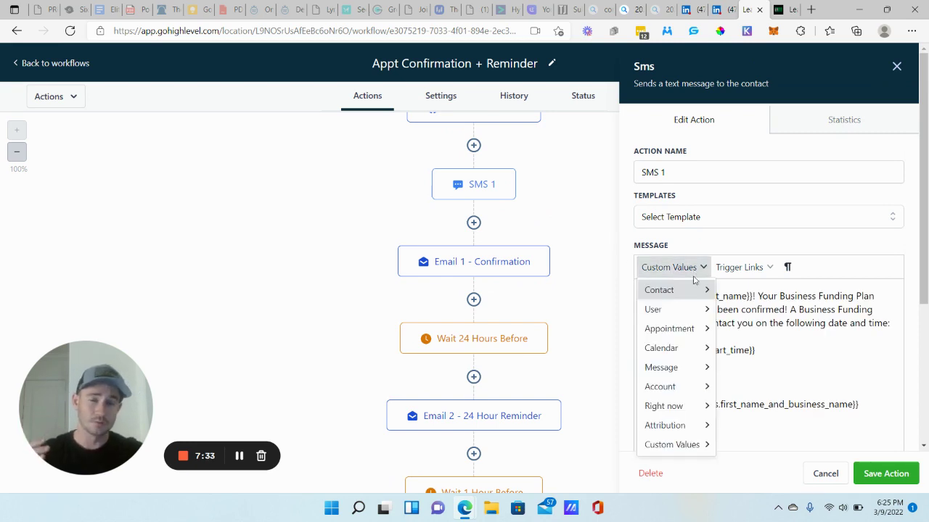
pyautogui.moveTo(714, 309)
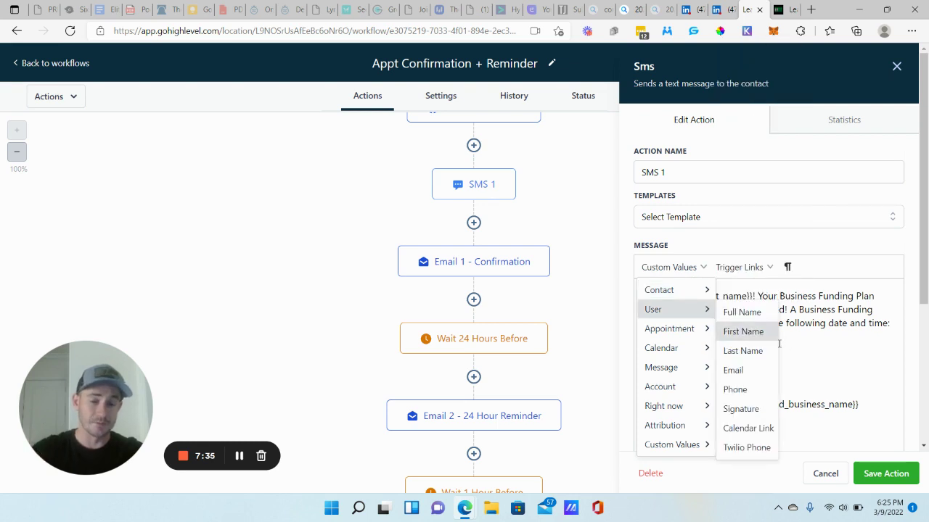
pyautogui.moveTo(674, 333)
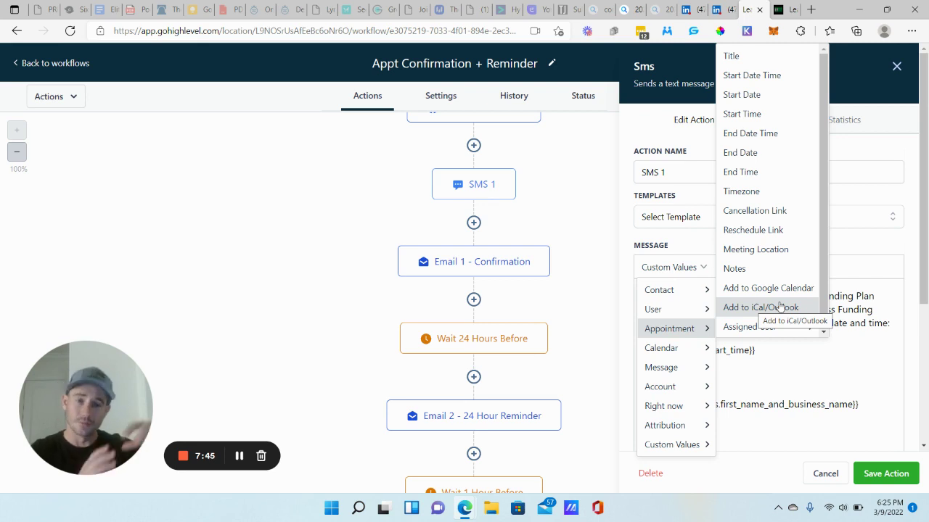
pyautogui.click(771, 374)
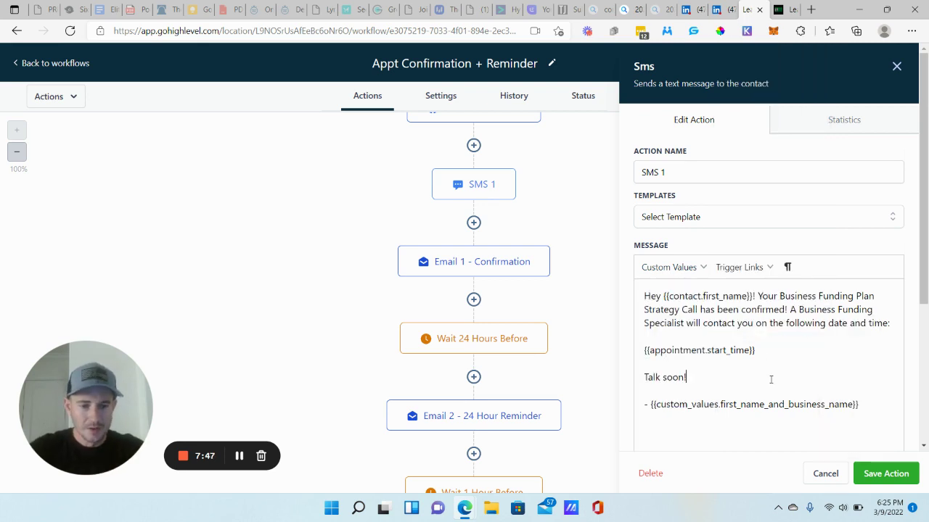
pyautogui.scroll(-2, 771, 379)
pyautogui.click(824, 473)
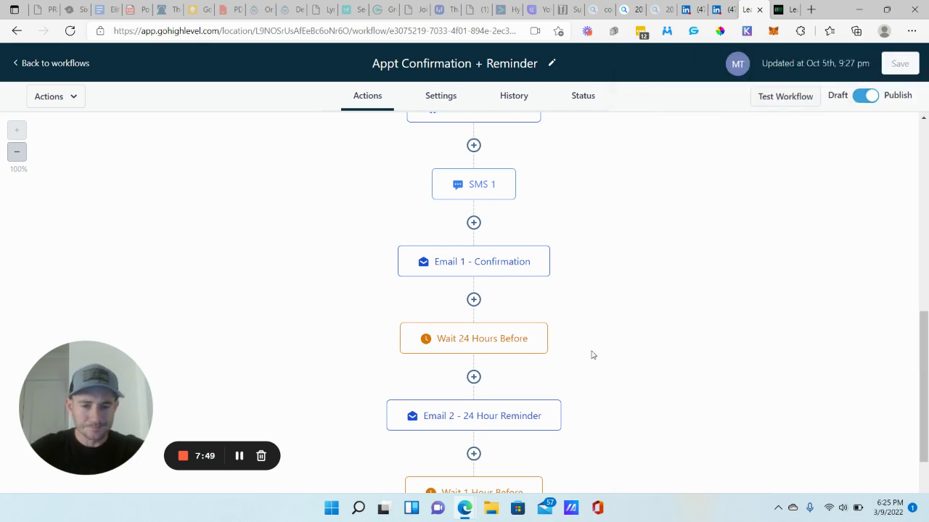
# - Browse the actions that could be added after the Wait 24 Hours Before step, and close the list without adding one
pyautogui.scroll(-1, 546, 261)
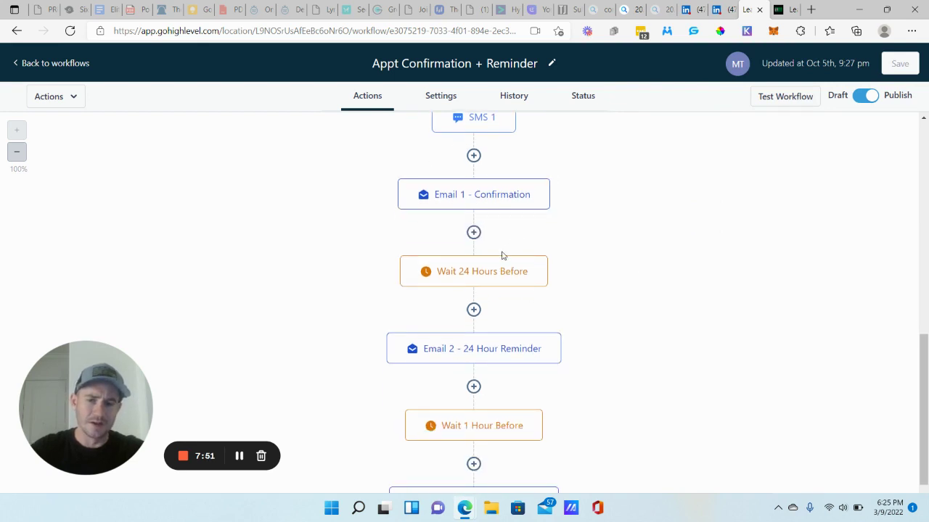
pyautogui.scroll(-1, 556, 275)
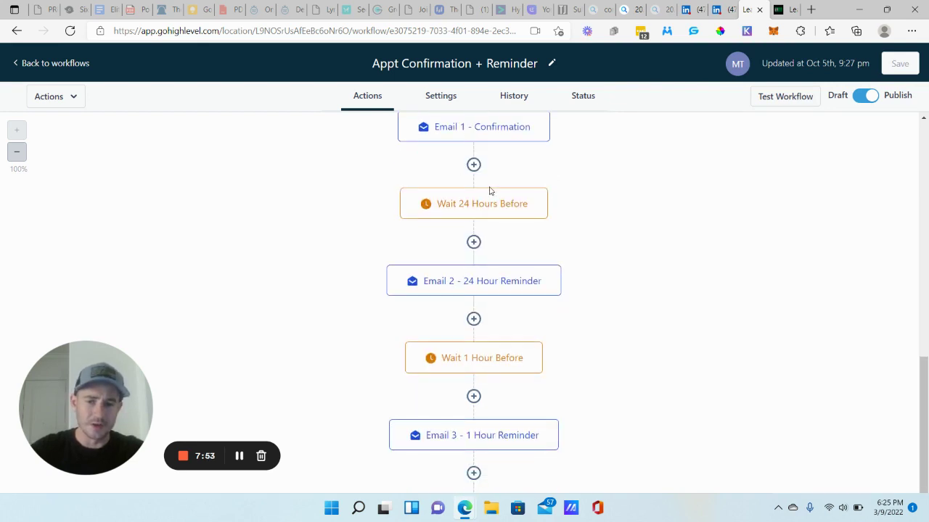
pyautogui.click(473, 242)
pyautogui.scroll(-10, 725, 251)
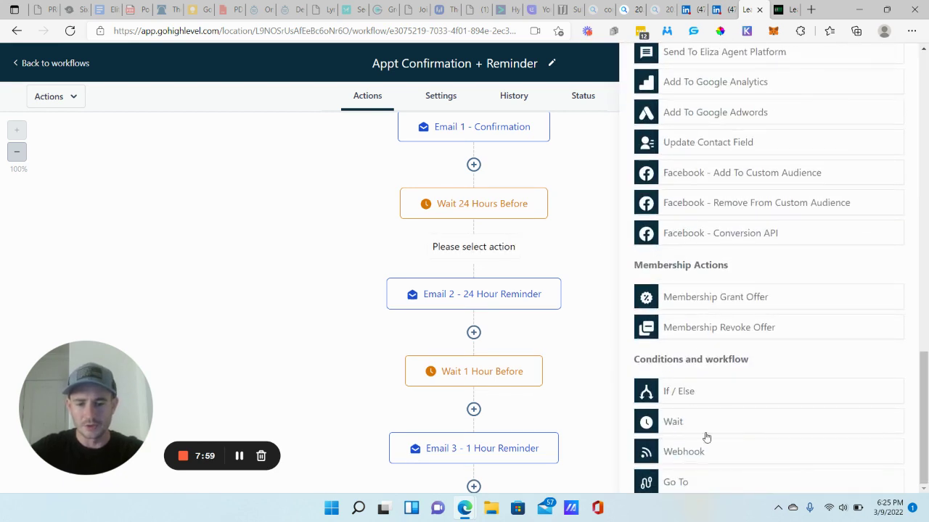
pyautogui.scroll(10, 805, 149)
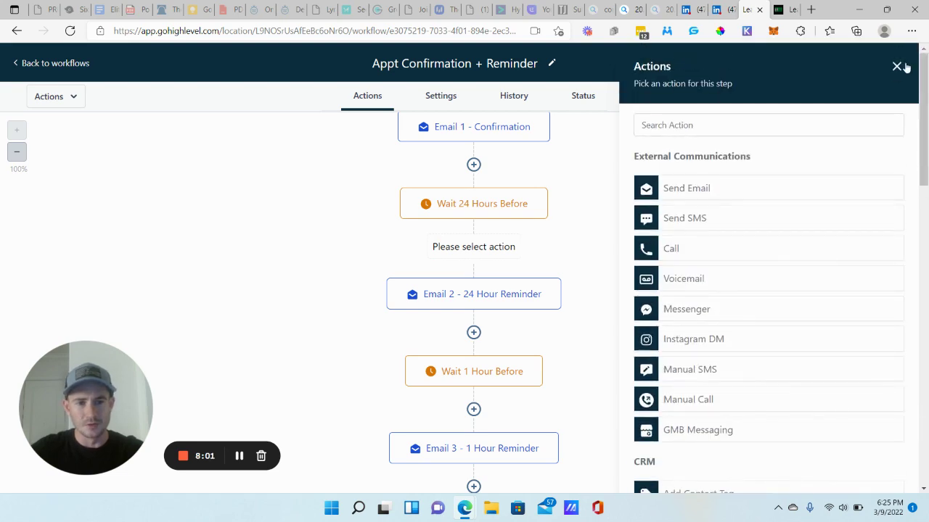
pyautogui.click(898, 67)
# - Review the Wait 24 Hours Before timing and the Email 2 - 24 Hour Reminder settings, closing each without saving
pyautogui.click(489, 196)
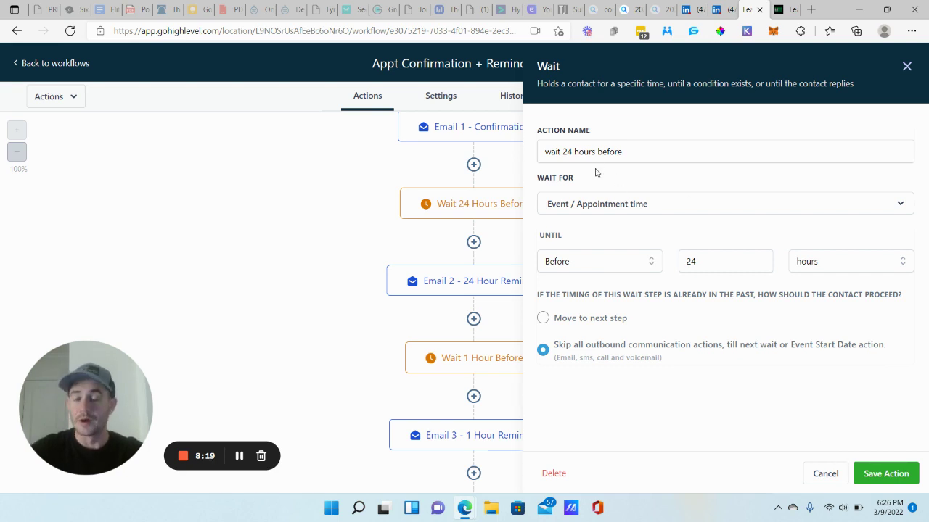
pyautogui.click(831, 475)
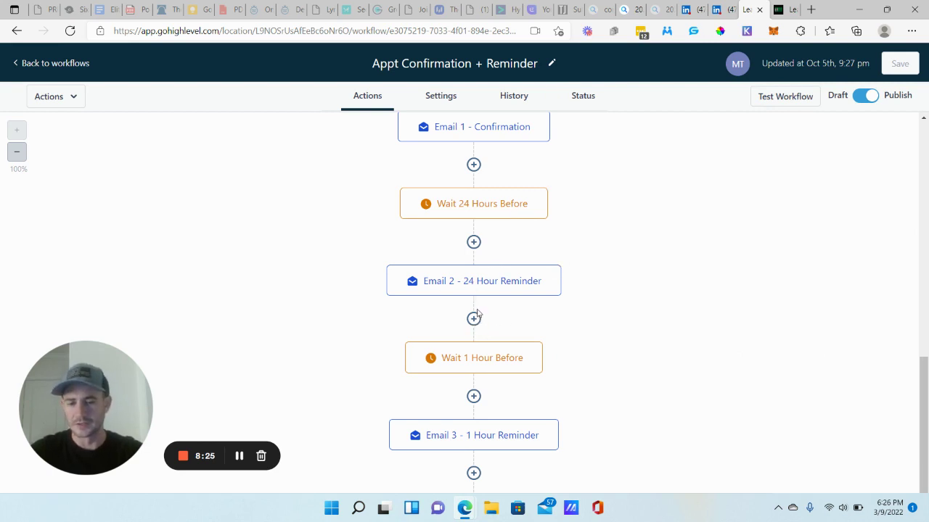
pyautogui.click(502, 283)
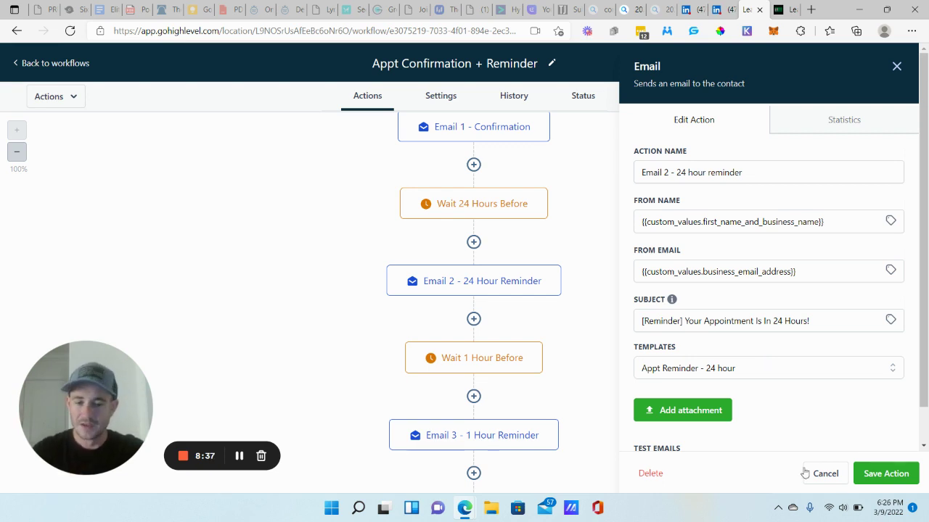
pyautogui.click(824, 473)
# - Review the message of the SMS 2 action at the end of the workflow and close it without saving
pyautogui.scroll(-2, 692, 309)
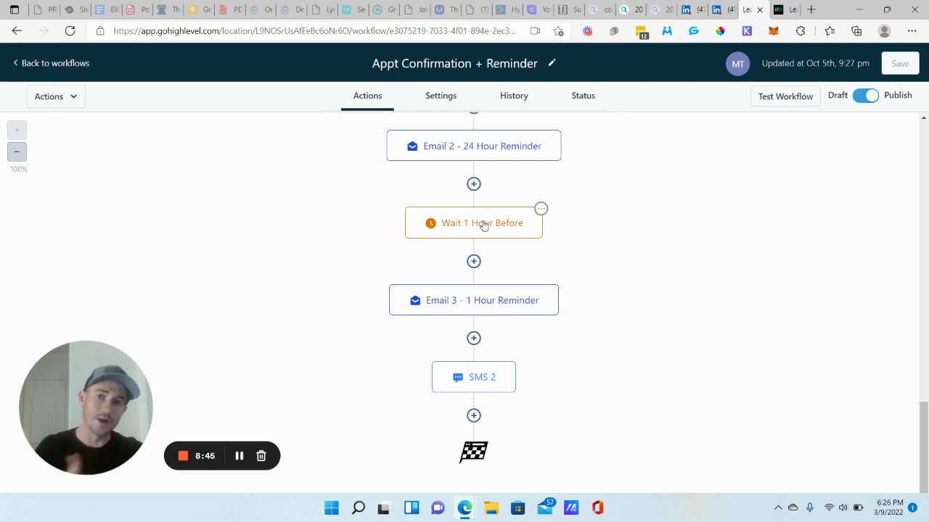
pyautogui.click(491, 373)
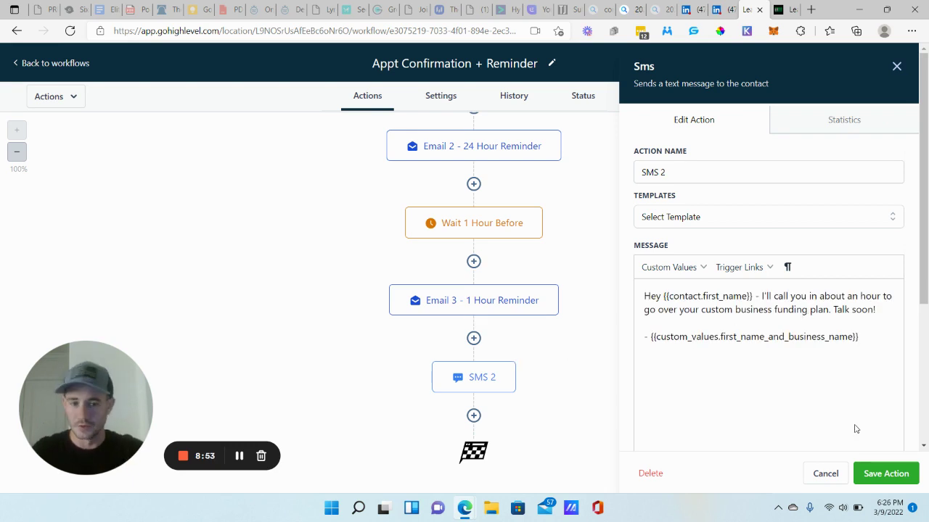
pyautogui.click(825, 473)
# - Enable Allow Multiple in the Appt Confirmation + Reminder workflow's settings and save the workflow
pyautogui.scroll(2, 729, 288)
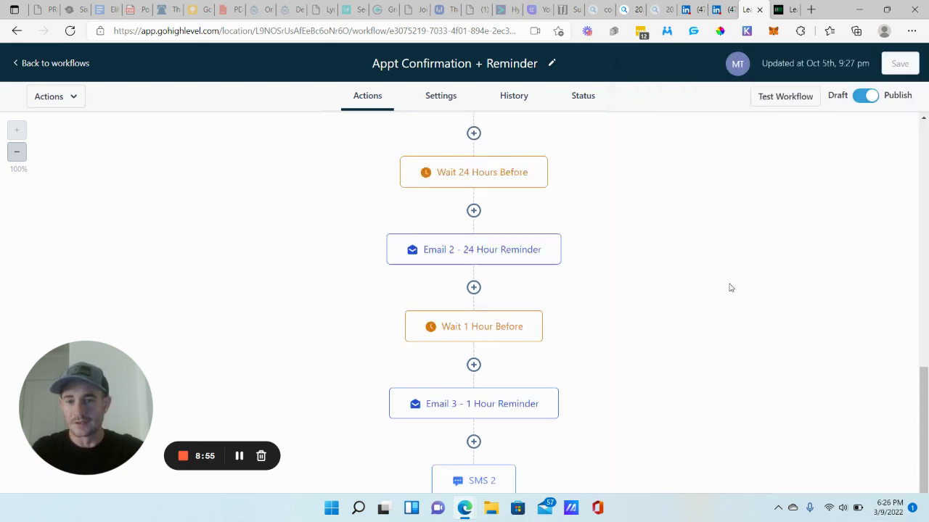
pyautogui.scroll(5, 730, 288)
pyautogui.scroll(2, 652, 211)
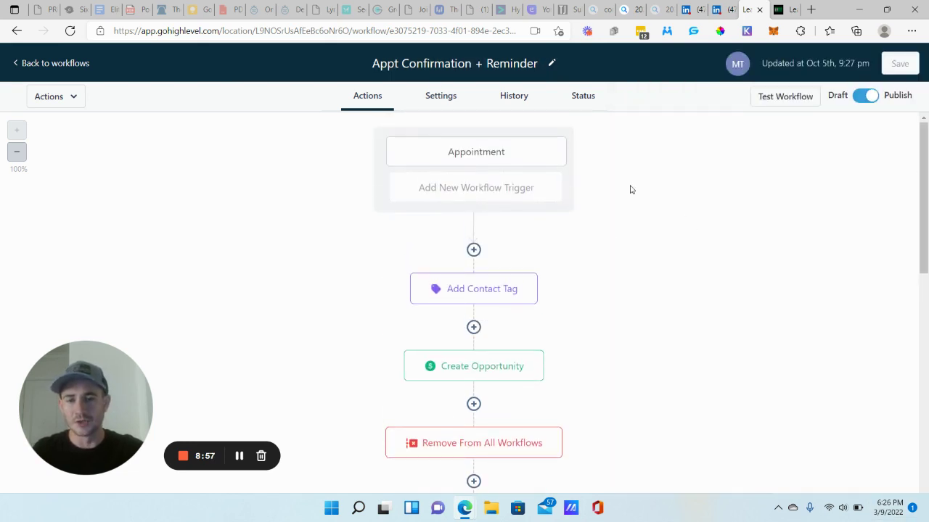
pyautogui.click(438, 98)
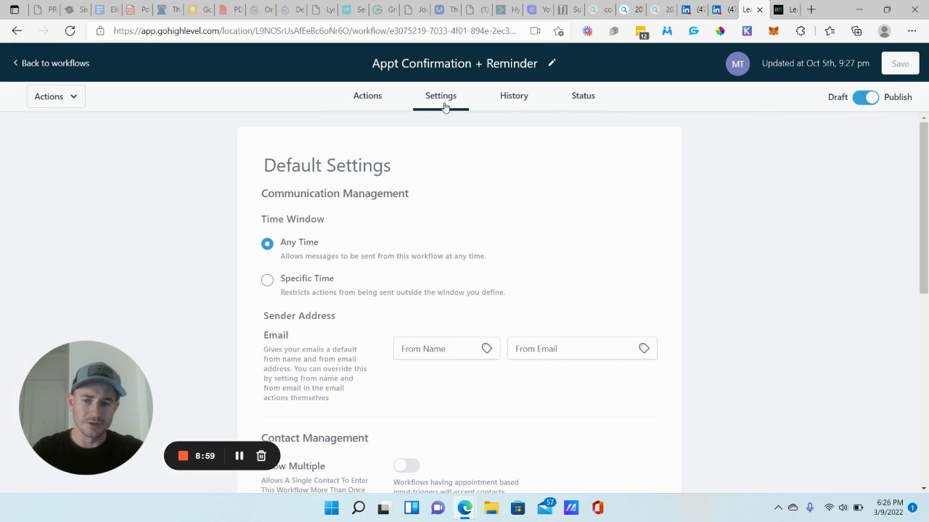
pyautogui.scroll(-2, 370, 207)
pyautogui.scroll(2, 378, 190)
pyautogui.scroll(-4, 353, 189)
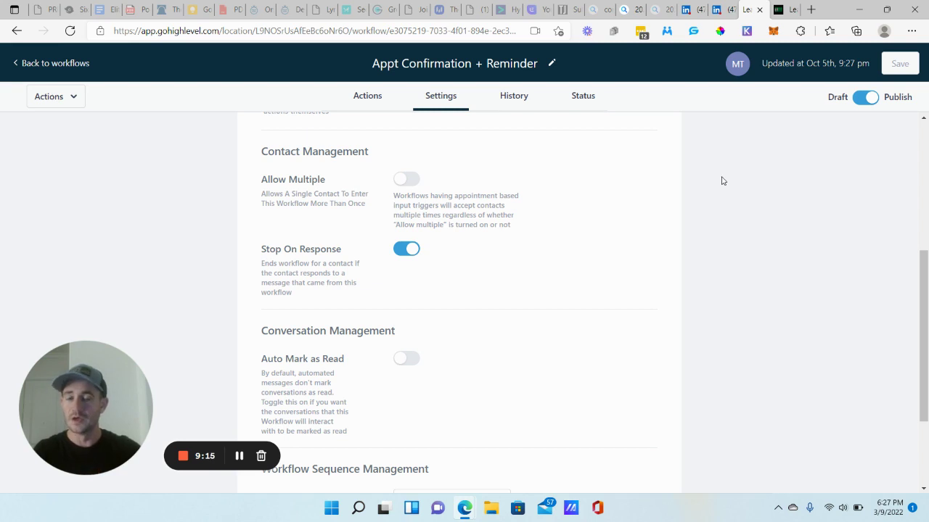
pyautogui.click(407, 181)
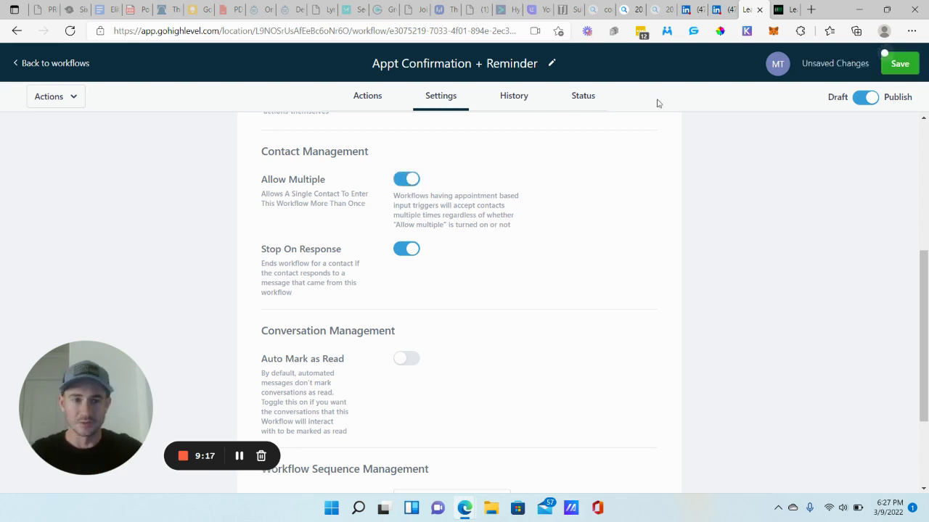
pyautogui.click(899, 64)
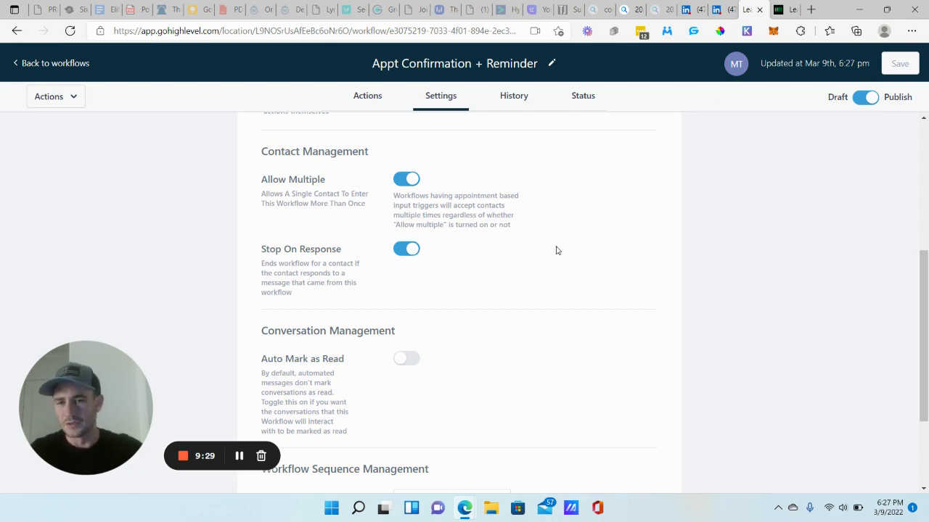
# - Look over the workflow's time window, sender address and contact management settings, and return to the Appointments workflow folder
pyautogui.scroll(2, 686, 219)
pyautogui.scroll(-1, 365, 266)
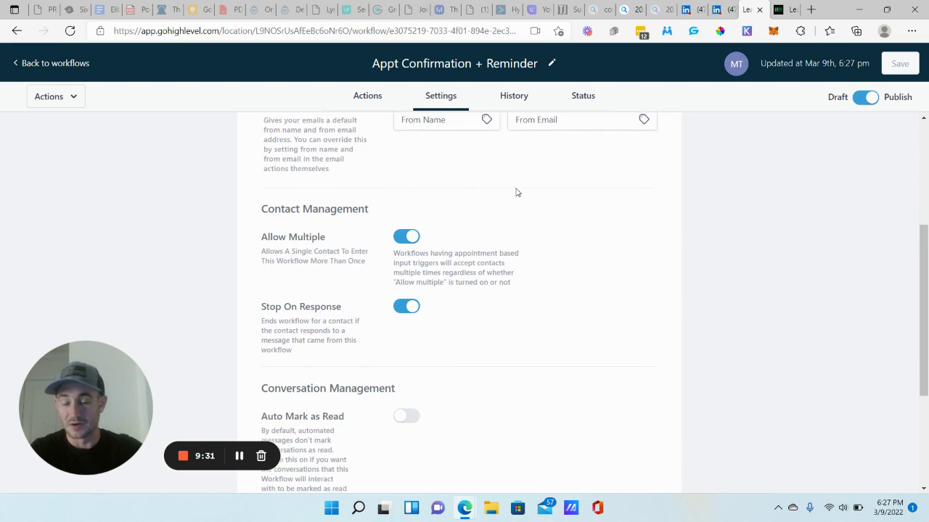
pyautogui.scroll(3, 515, 191)
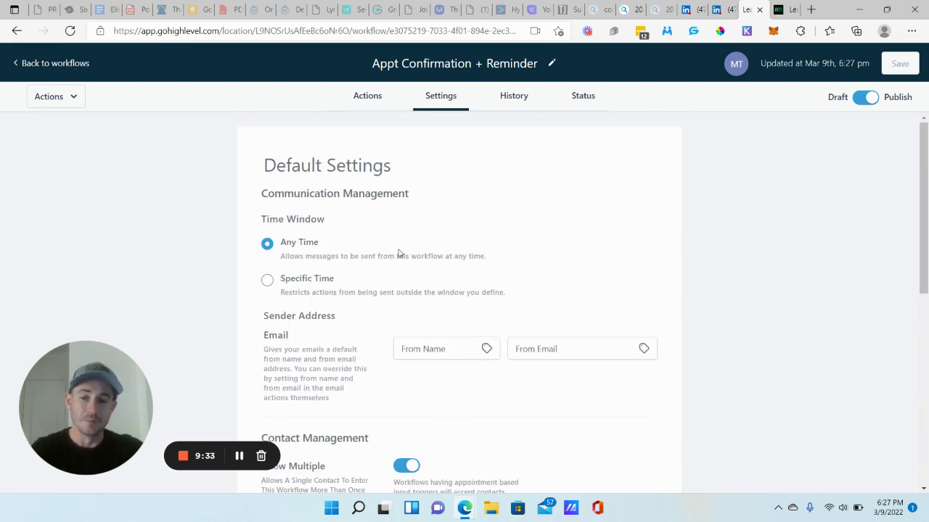
pyautogui.scroll(-2, 407, 263)
pyautogui.scroll(-1, 406, 262)
pyautogui.scroll(3, 373, 241)
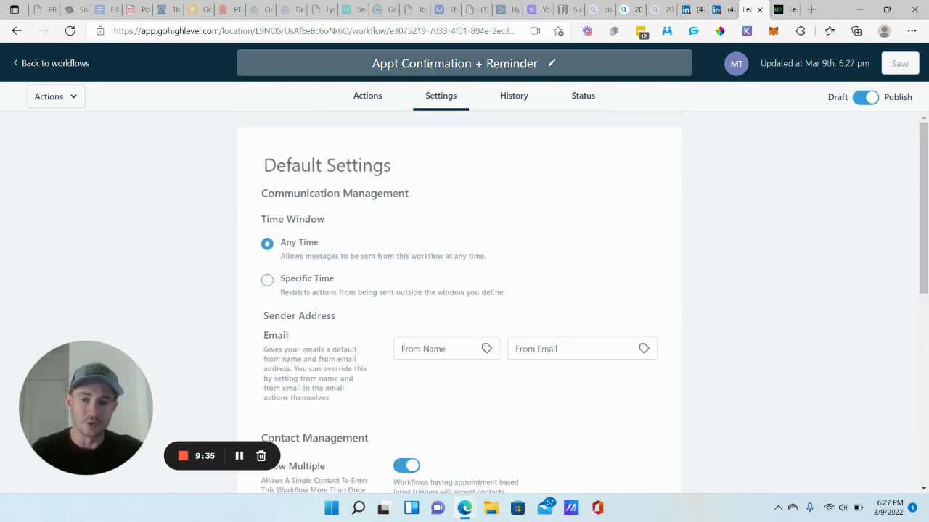
pyautogui.click(72, 65)
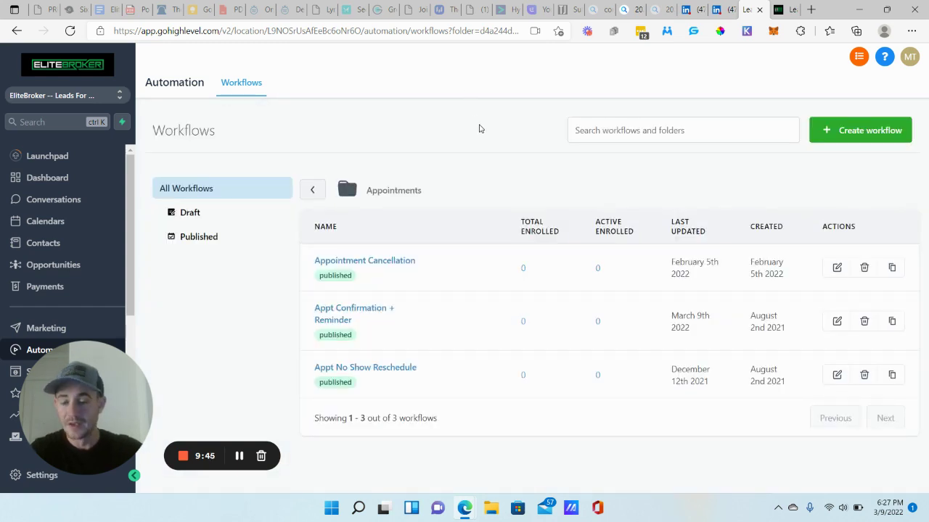
pyautogui.moveTo(358, 381)
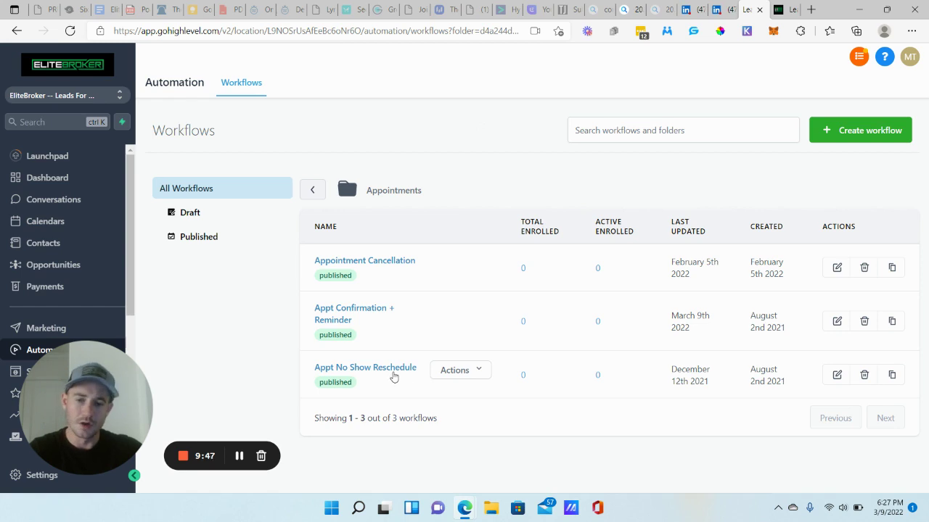
# - Open the Opportunities board and examine the Equipment Financing pipeline's stages through Appt Booked and Appt No Show
pyautogui.moveTo(77, 417); pyautogui.dragTo(232, 410)
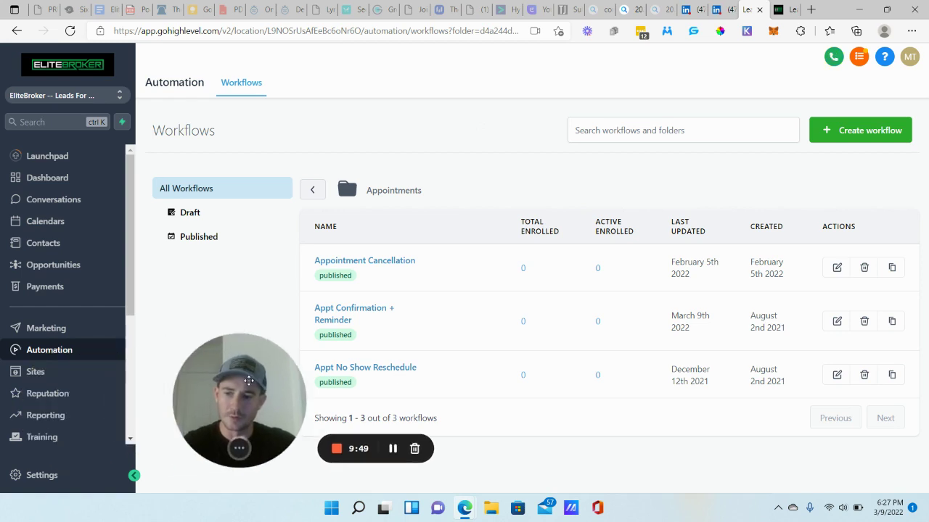
pyautogui.click(82, 269)
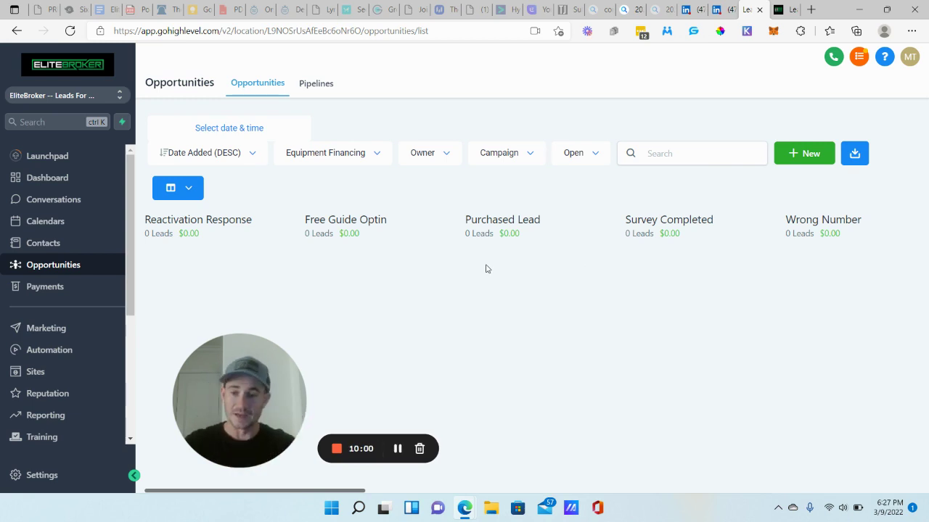
pyautogui.moveTo(343, 493); pyautogui.dragTo(580, 480)
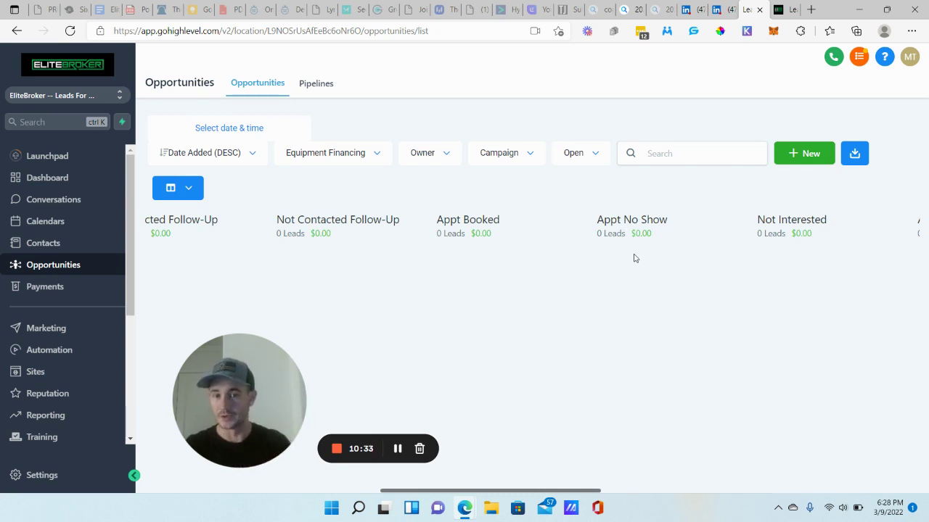
# - Open the Business Funding pipeline in the account's pipeline settings, review its stages, and close it without saving
pyautogui.click(52, 476)
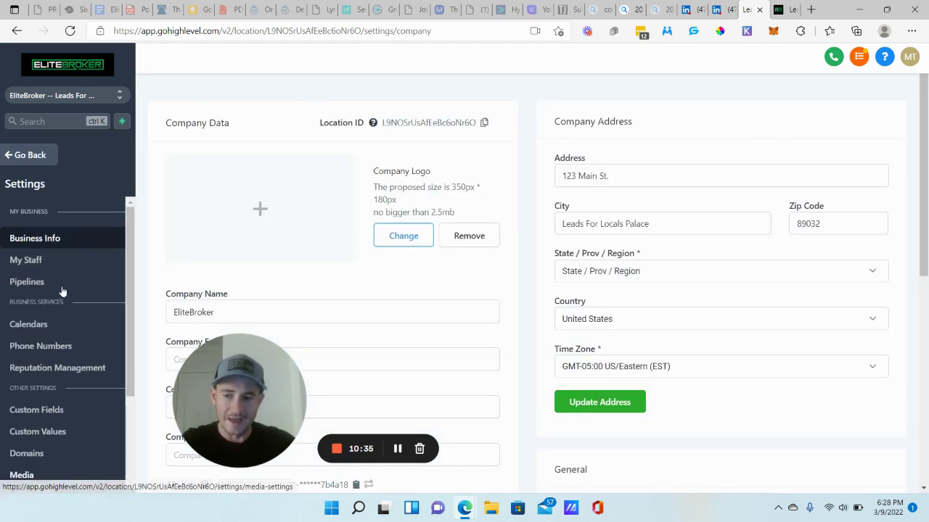
pyautogui.click(27, 273)
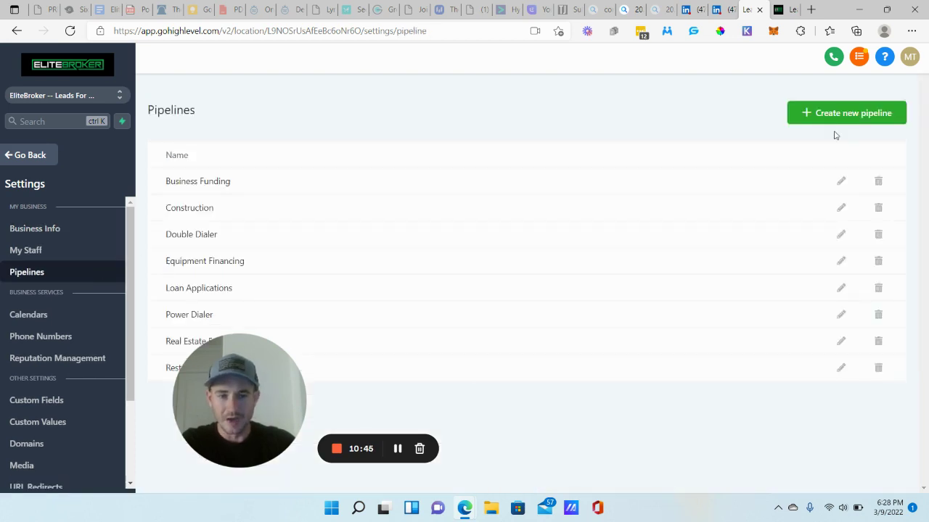
pyautogui.click(841, 181)
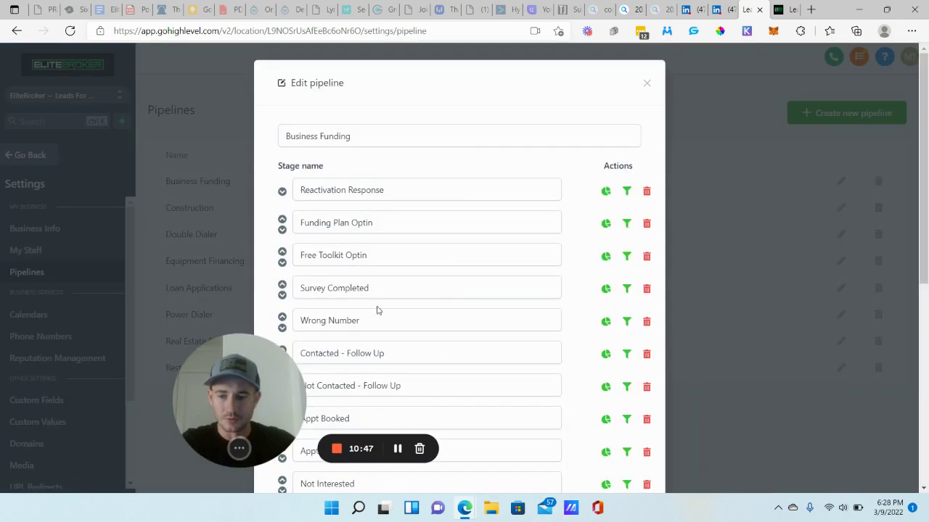
pyautogui.scroll(-5, 292, 359)
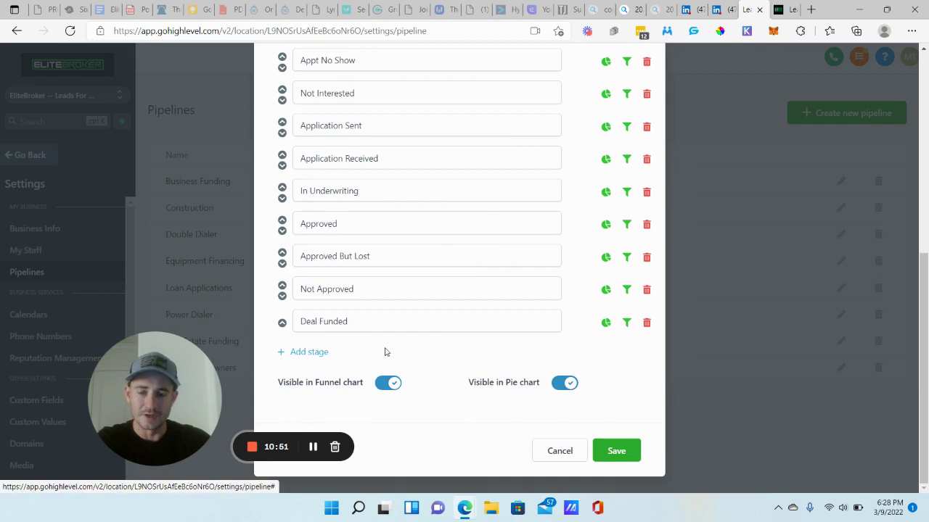
pyautogui.scroll(5, 611, 163)
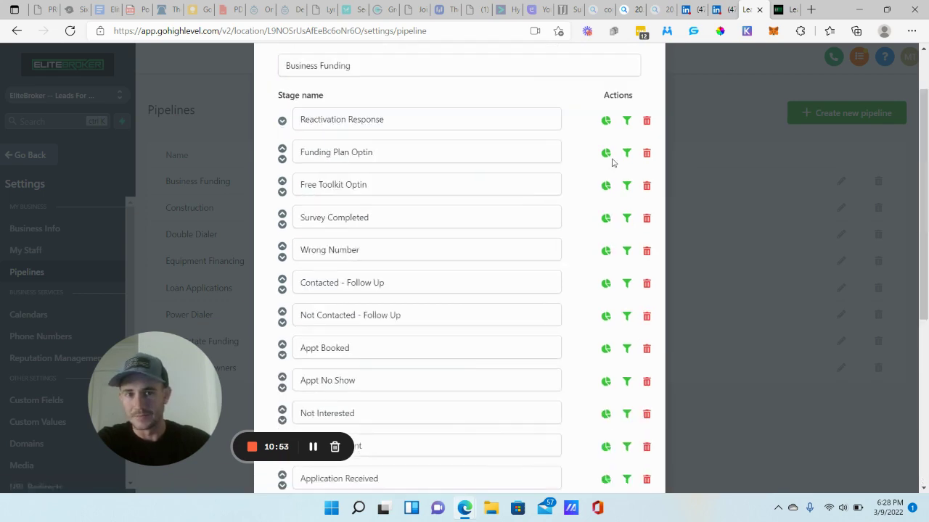
pyautogui.scroll(2, 612, 162)
pyautogui.click(650, 86)
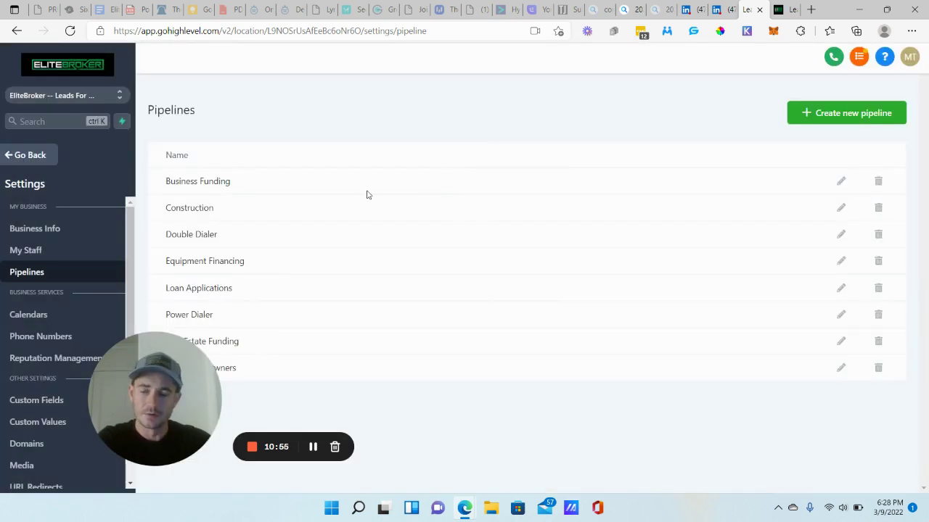
# - Open the Appt No Show Reschedule workflow from the Appointments folder of the automation workflows
pyautogui.click(52, 156)
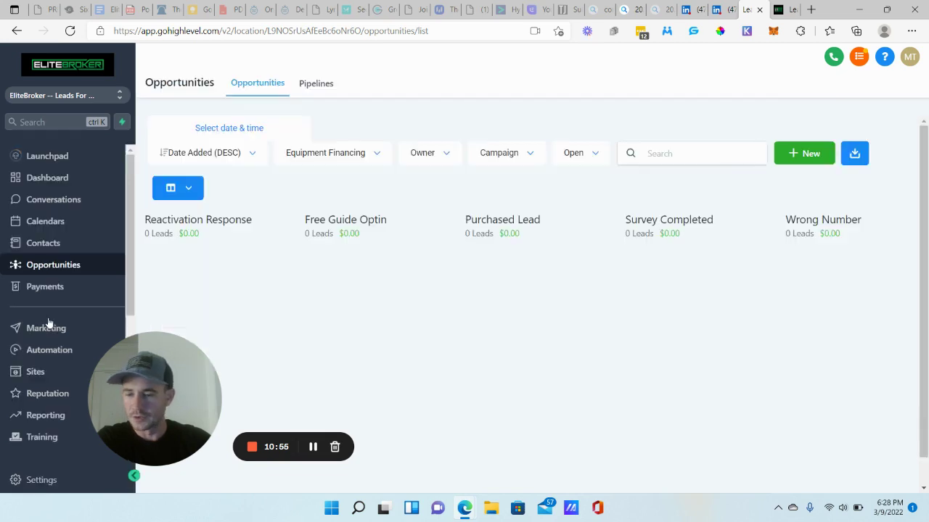
pyautogui.click(57, 354)
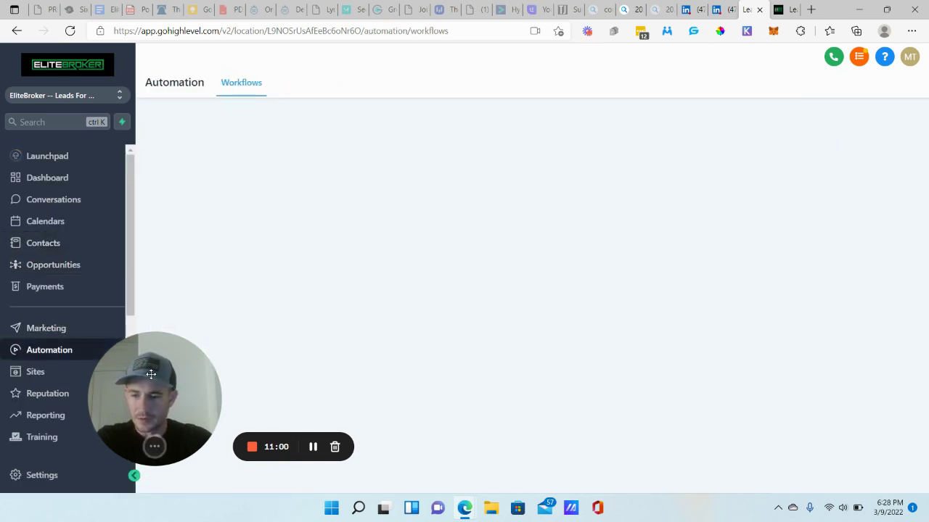
pyautogui.moveTo(151, 374); pyautogui.dragTo(79, 389)
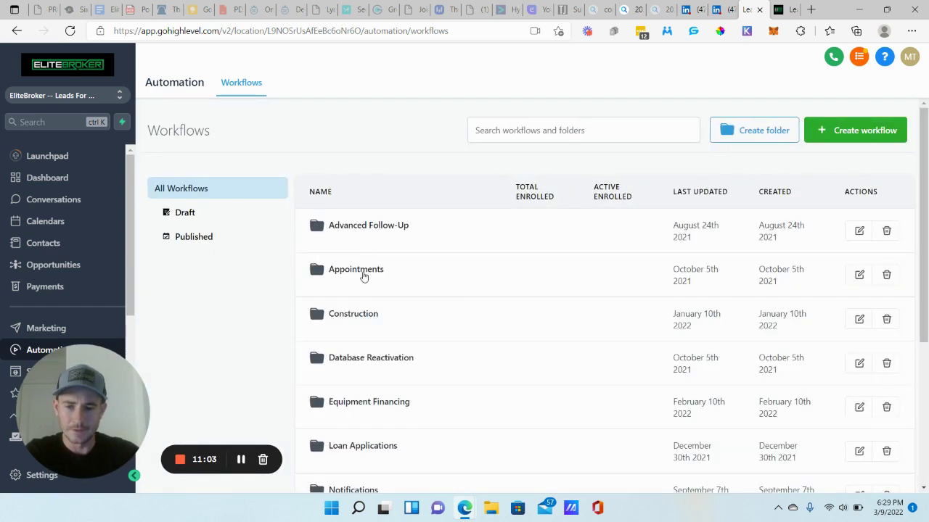
pyautogui.click(363, 270)
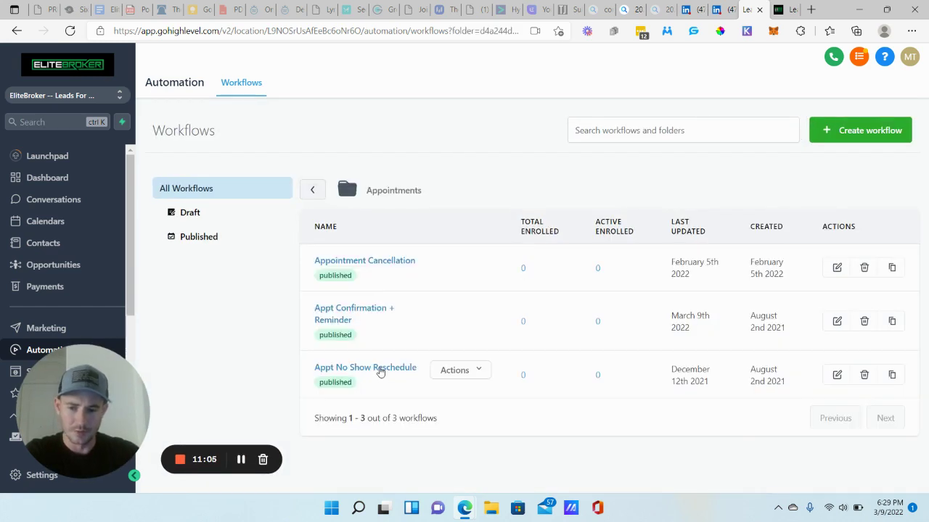
pyautogui.click(378, 368)
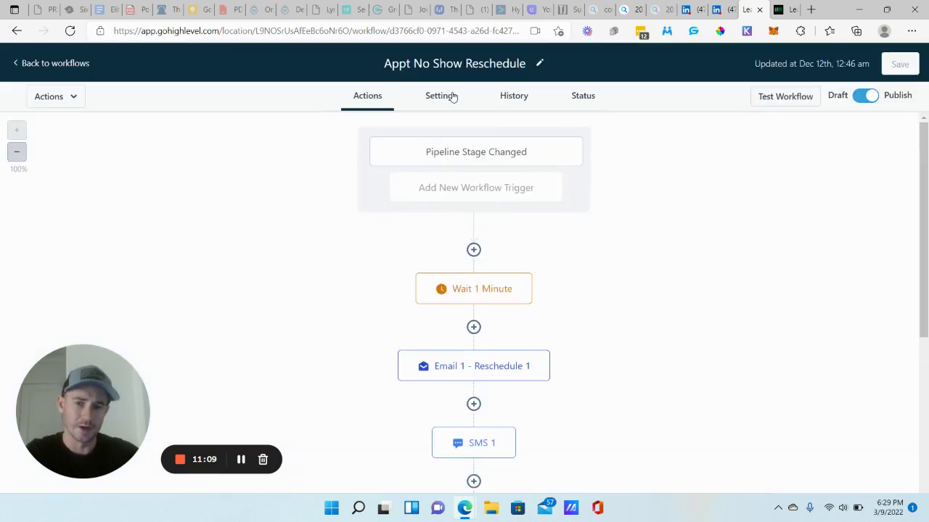
# - Allow contacts to enter the Appt No Show Reschedule workflow multiple times in its contact management settings, and save the workflow
pyautogui.click(451, 96)
pyautogui.scroll(-3, 424, 314)
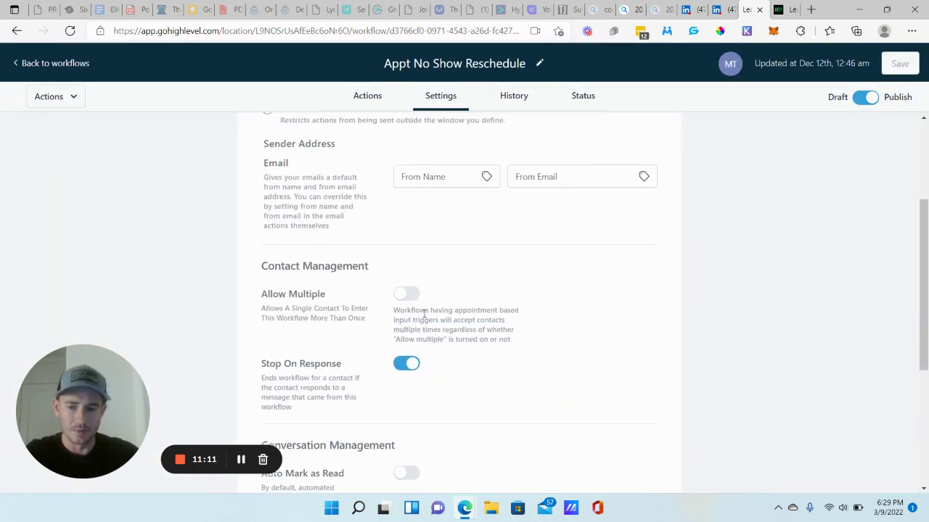
pyautogui.click(406, 294)
pyautogui.click(895, 63)
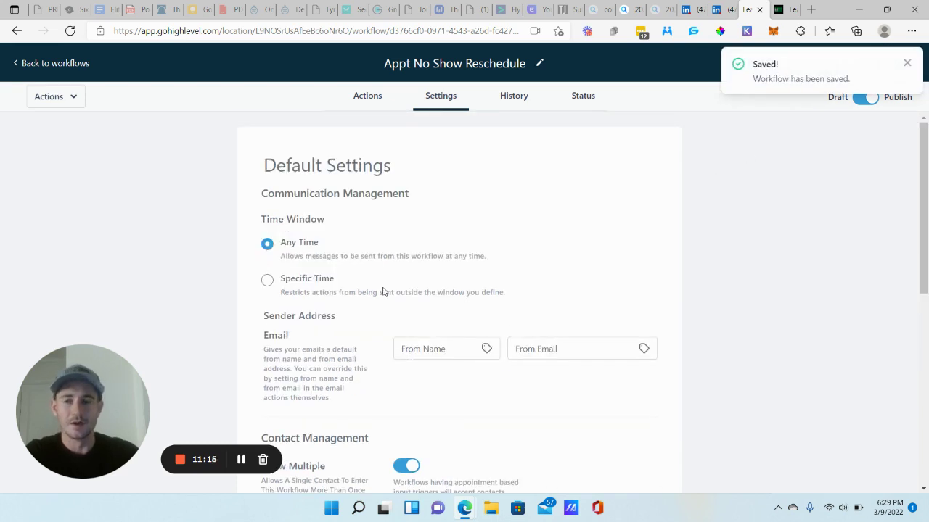
pyautogui.scroll(-4, 433, 313)
pyautogui.scroll(4, 251, 129)
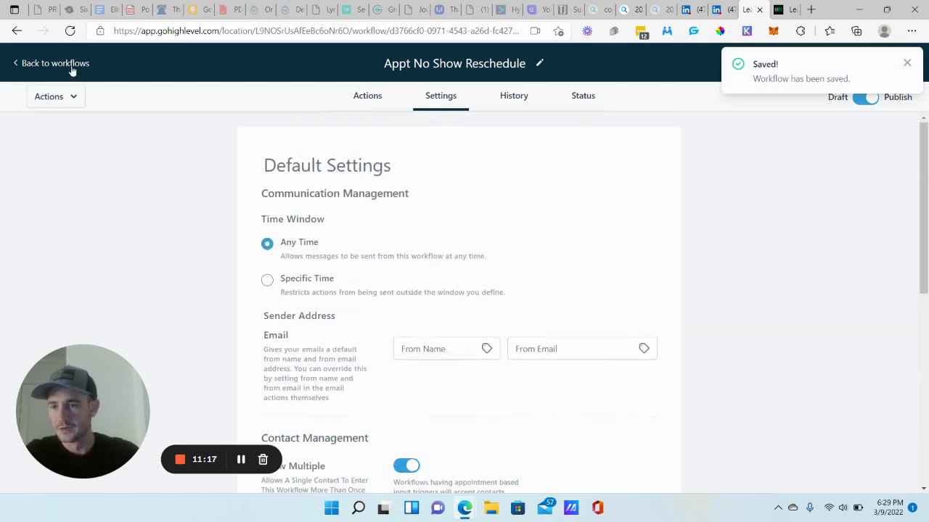
# - Return to the workflow's actions, examine the Pipeline Stage Changed trigger's filters, and close it without saving
pyautogui.click(367, 95)
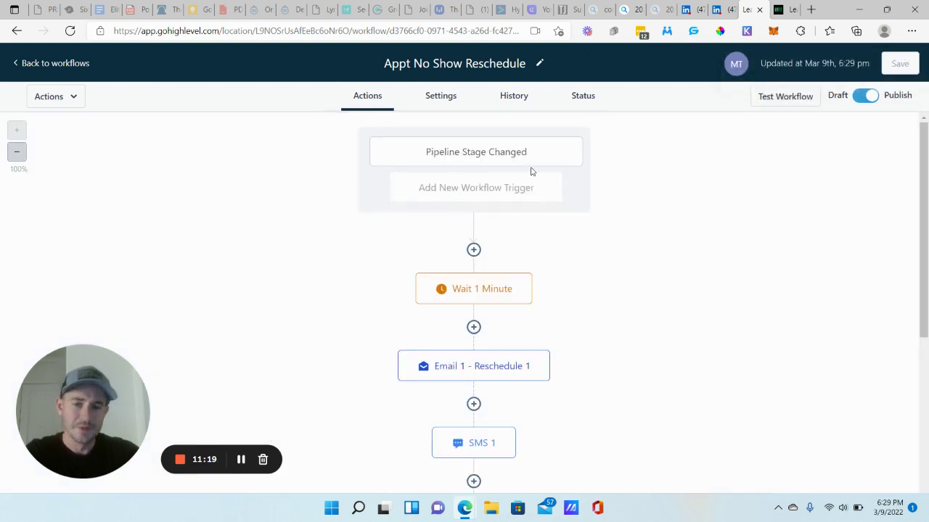
pyautogui.click(485, 158)
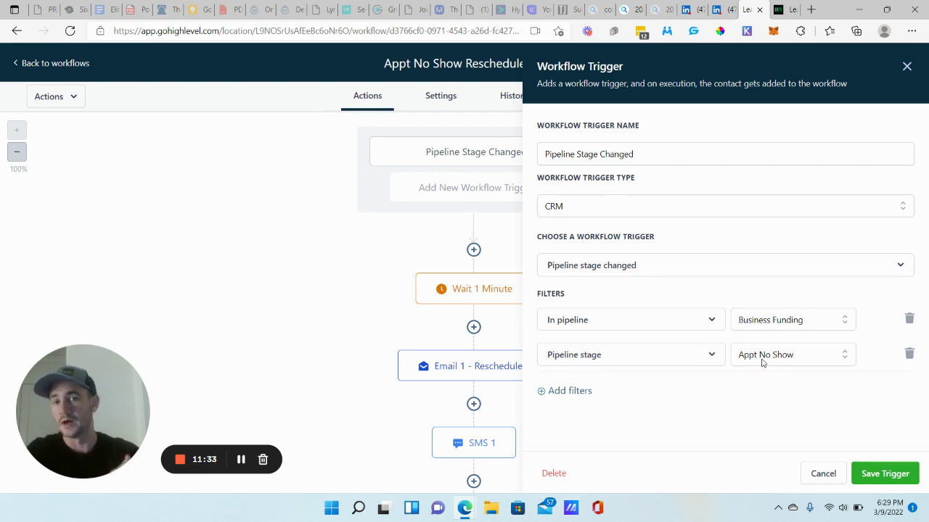
pyautogui.click(823, 473)
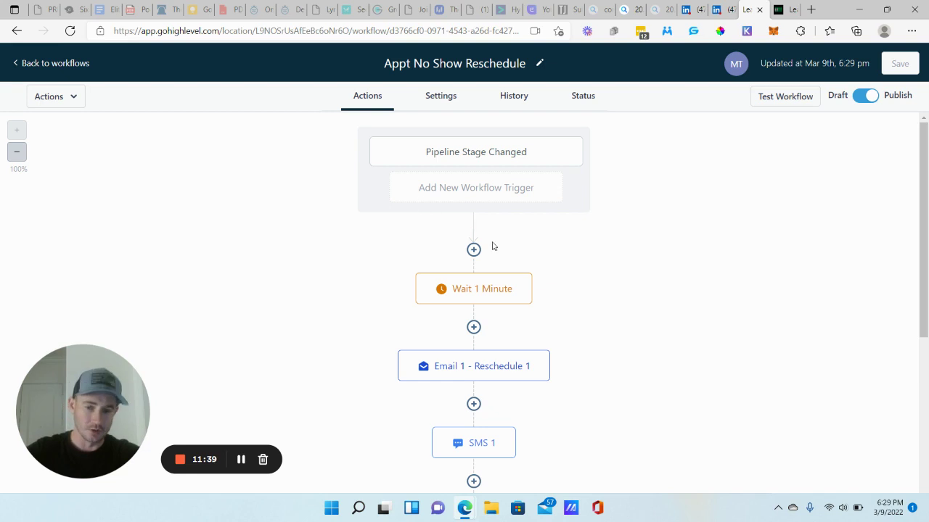
# - Review the SMS 1 message and the Email 1 - Reschedule 1 sender, subject and template, closing each without saving
pyautogui.scroll(-1, 670, 304)
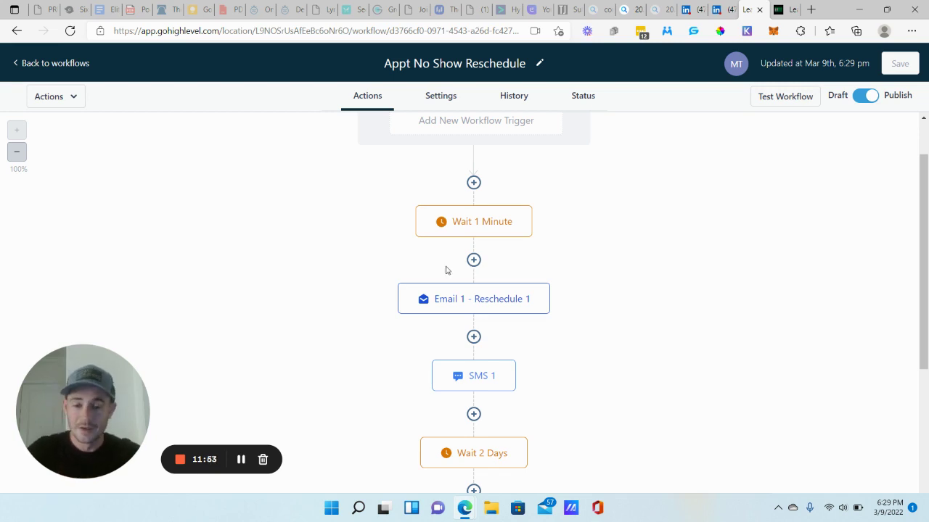
pyautogui.click(483, 384)
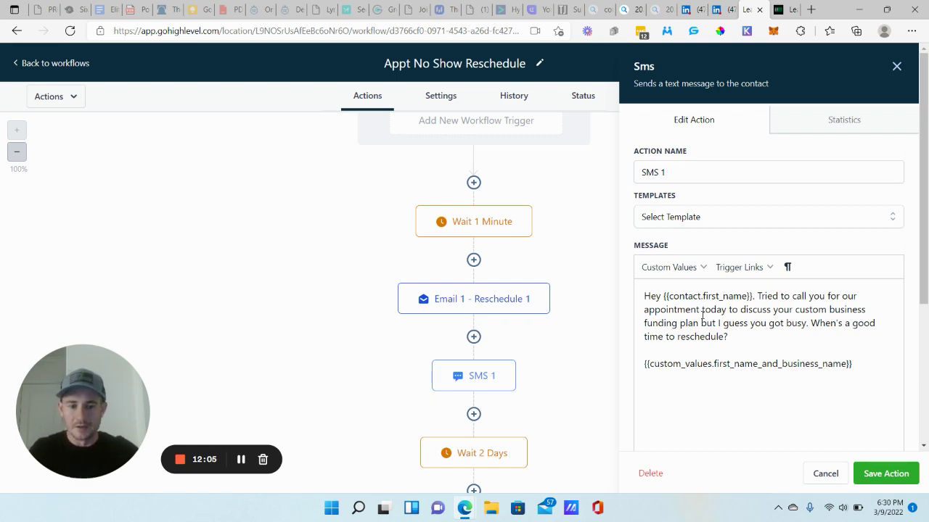
pyautogui.scroll(-2, 702, 314)
pyautogui.scroll(1, 752, 315)
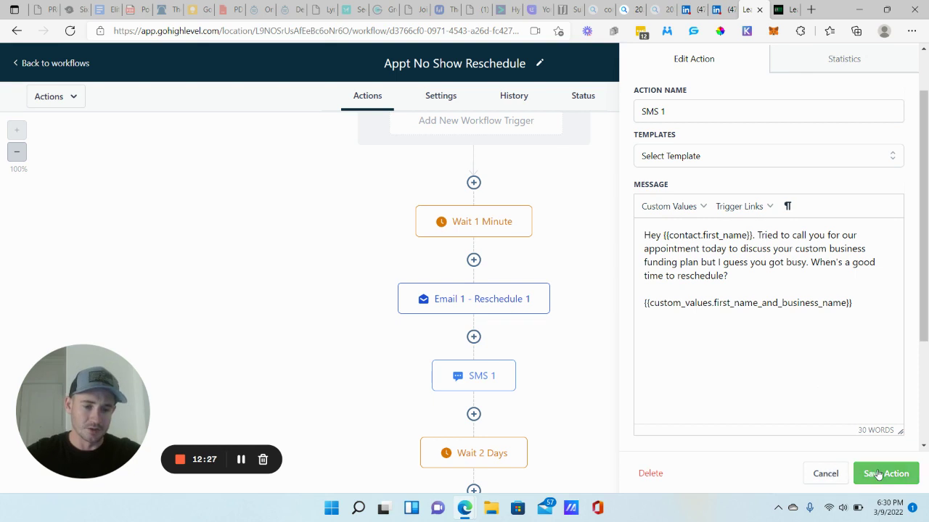
pyautogui.click(825, 473)
pyautogui.click(485, 300)
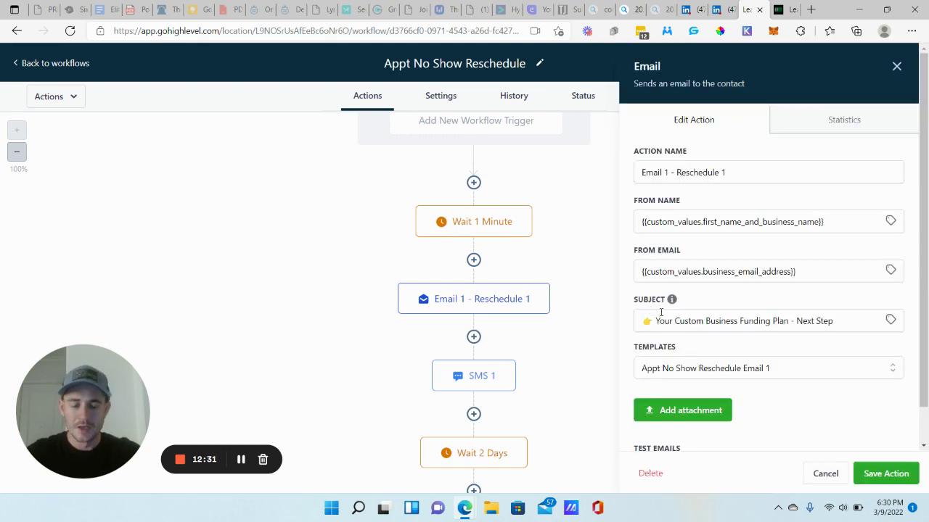
pyautogui.scroll(-1, 661, 312)
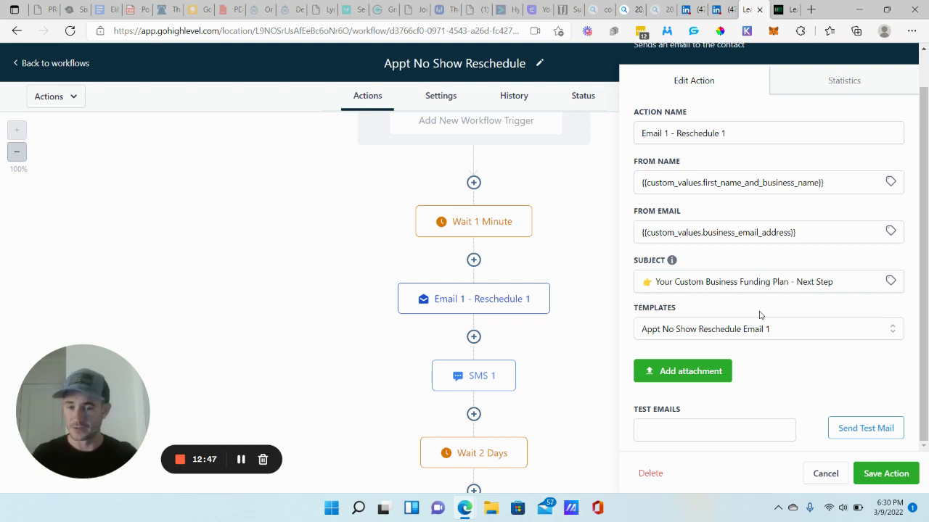
pyautogui.click(825, 473)
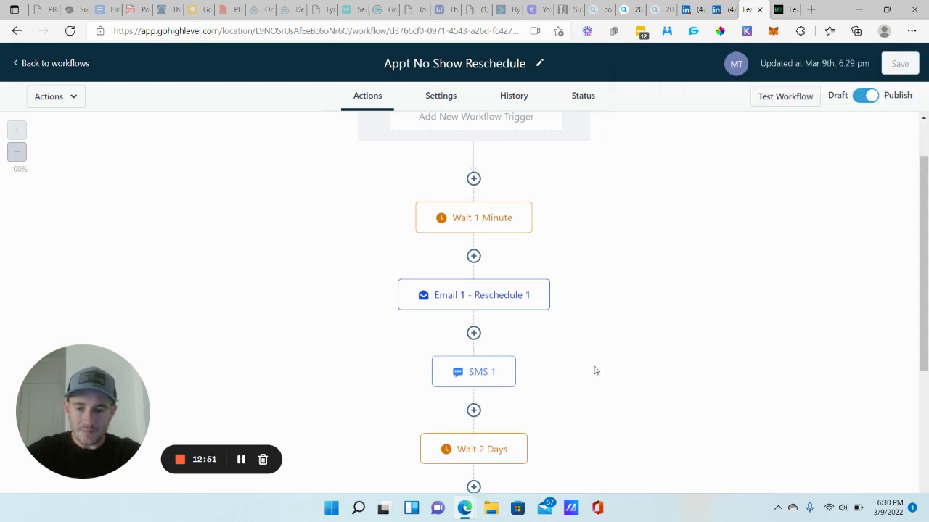
# - Browse the actions available for insertion between Wait 2 Days and Email 2 - Reschedule 2, and close the list without adding one
pyautogui.scroll(-4, 507, 275)
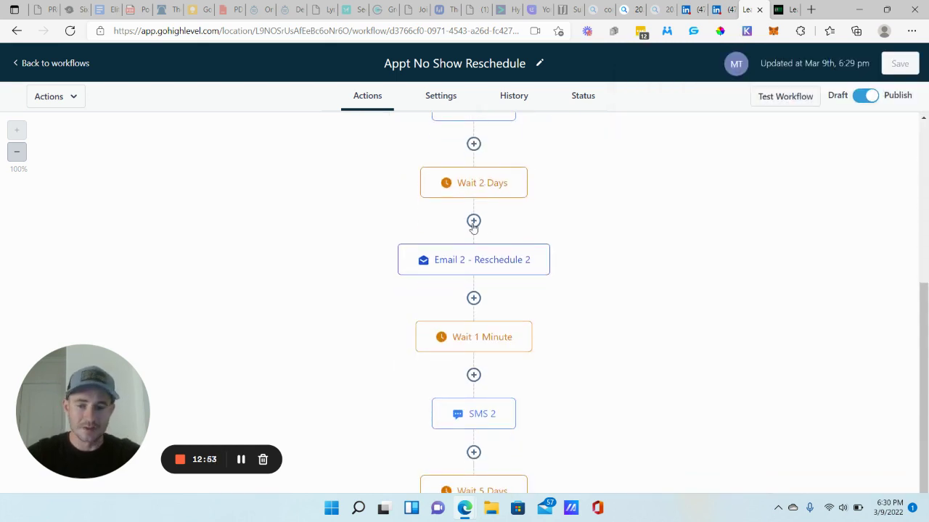
pyautogui.click(473, 220)
pyautogui.scroll(-10, 769, 299)
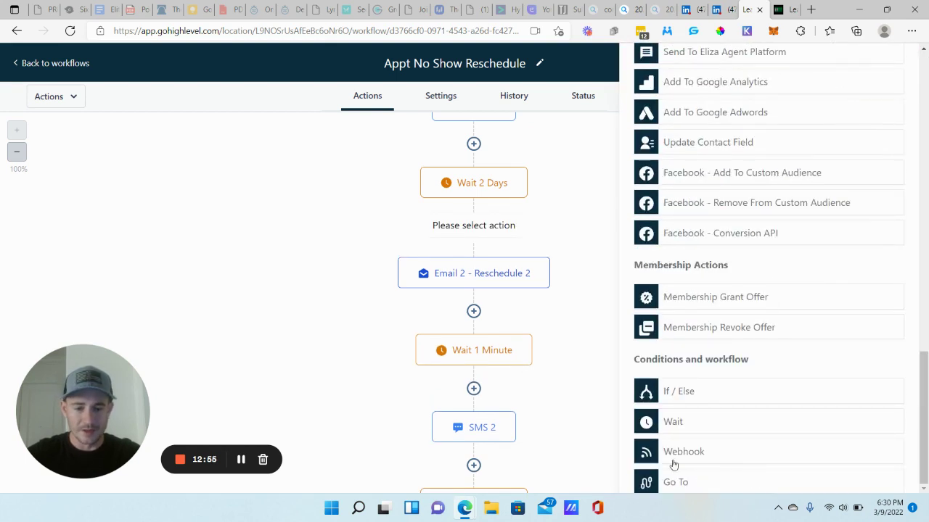
pyautogui.scroll(10, 842, 207)
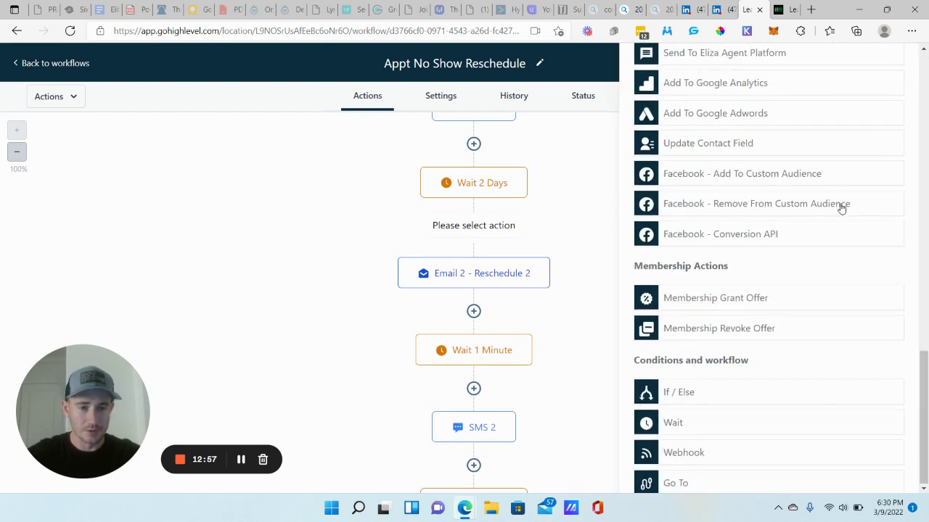
pyautogui.click(896, 66)
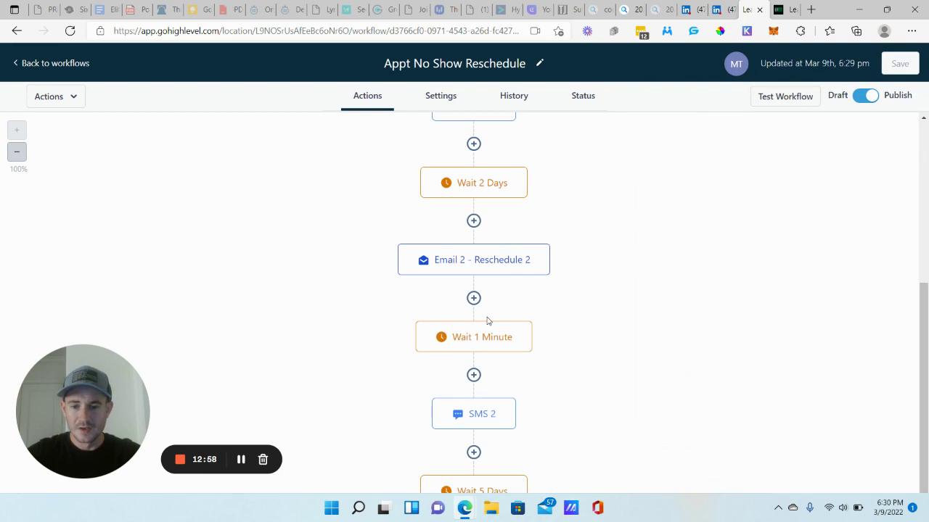
# - Review the Wait 2 Days delay and the SMS 2 message in the no-show workflow, closing each without saving
pyautogui.click(480, 190)
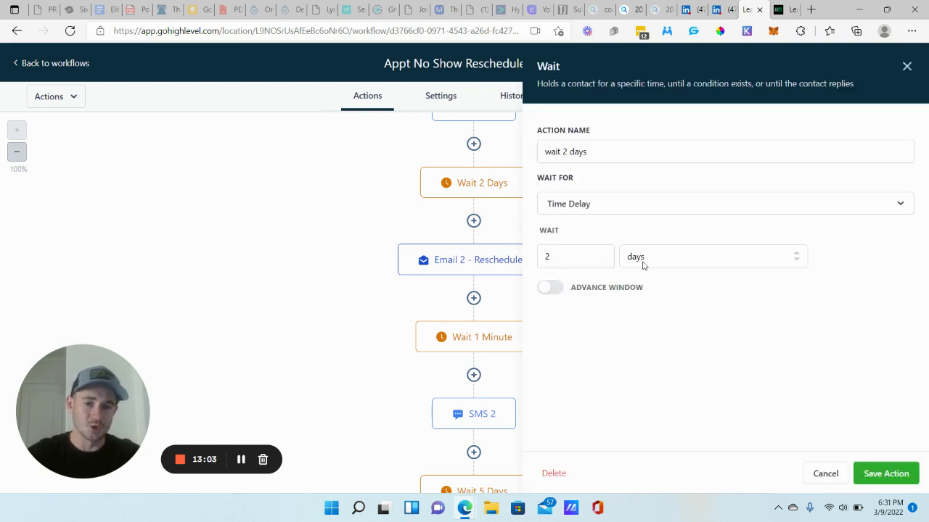
pyautogui.click(825, 473)
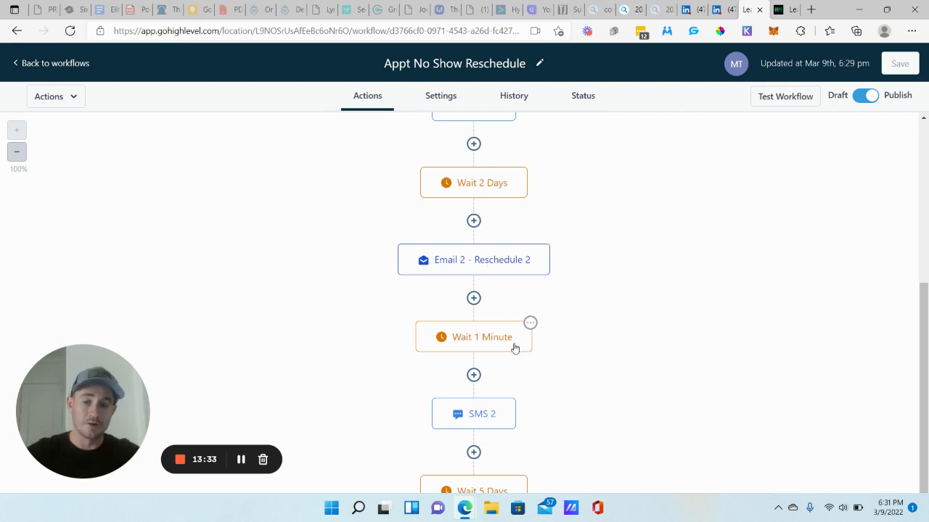
pyautogui.scroll(-2, 573, 377)
pyautogui.click(494, 304)
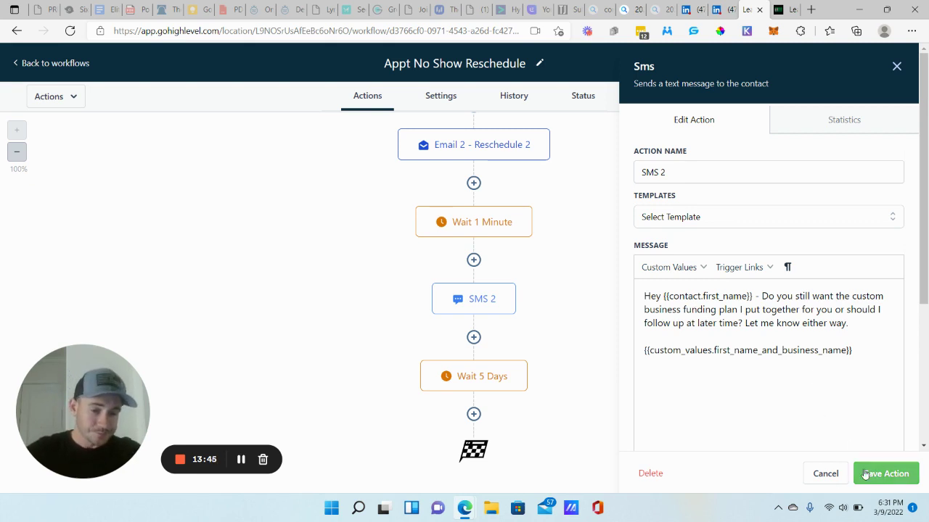
pyautogui.click(831, 474)
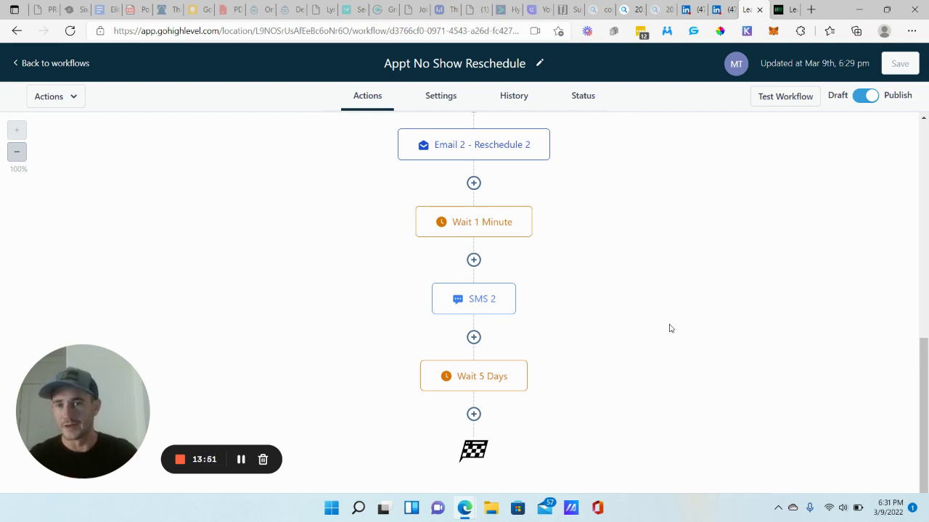
pyautogui.scroll(6, 653, 290)
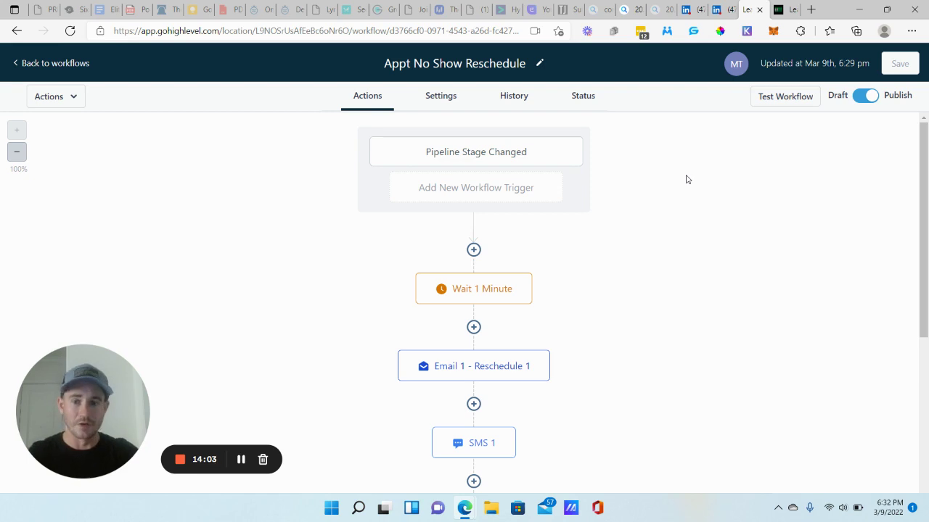
# - Go back to the Appointments workflow folder and open the Appointment Cancellation workflow
pyautogui.click(46, 69)
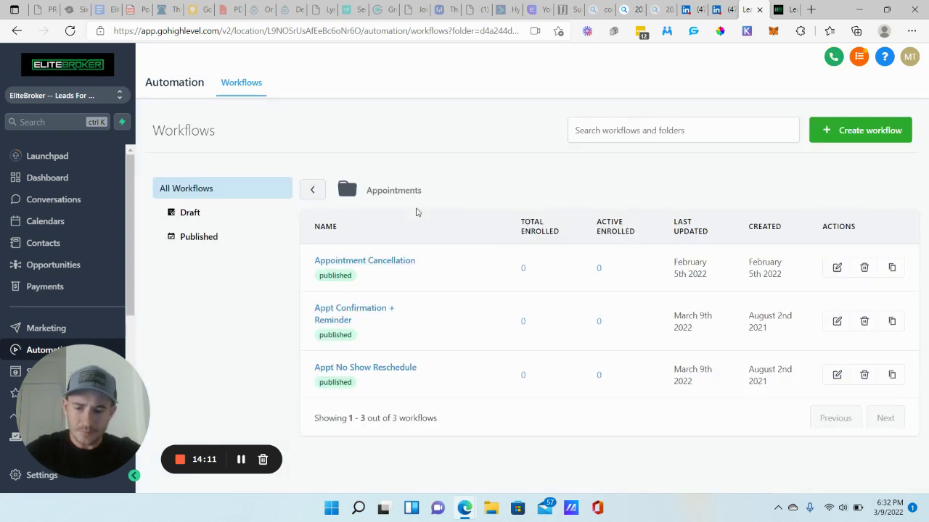
pyautogui.moveTo(362, 265)
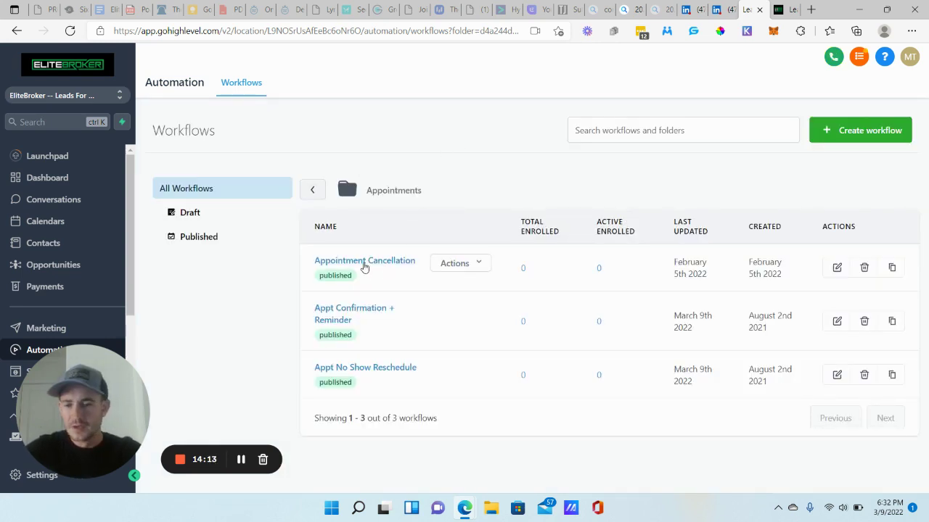
pyautogui.click(359, 264)
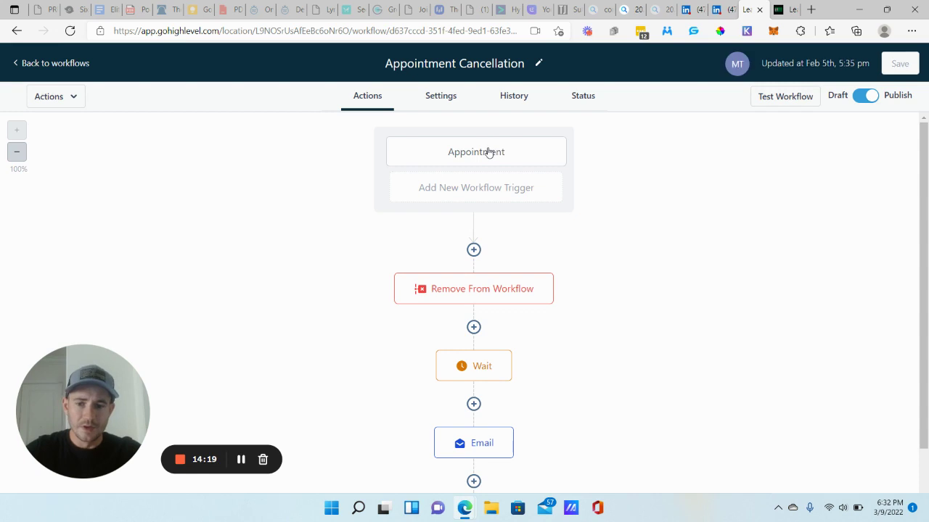
# - Examine the Appointment trigger's status and calendar filters in the Appointment Cancellation workflow, and close it without saving
pyautogui.click(486, 152)
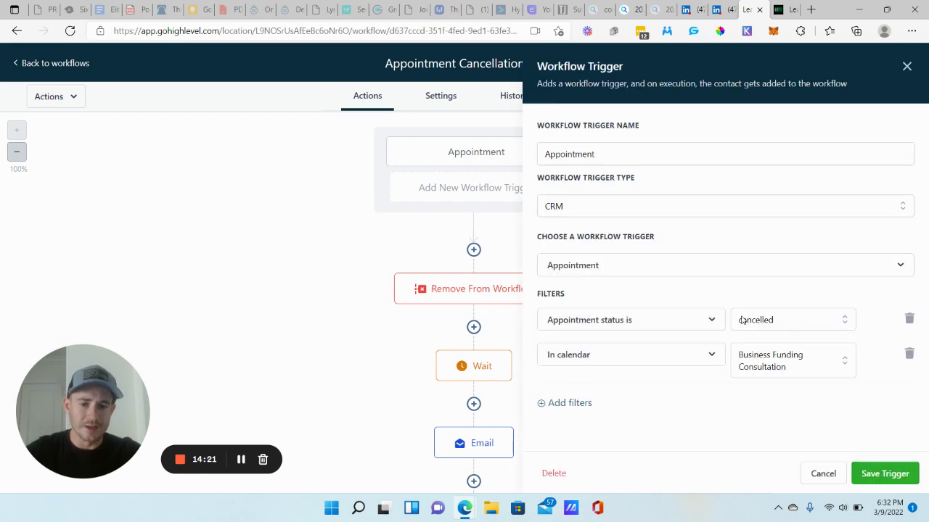
pyautogui.click(823, 474)
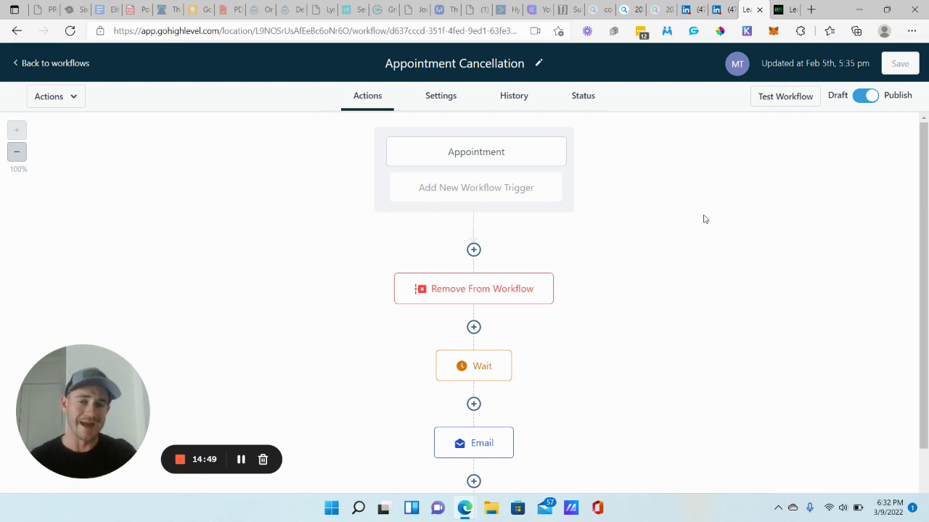
pyautogui.click(475, 157)
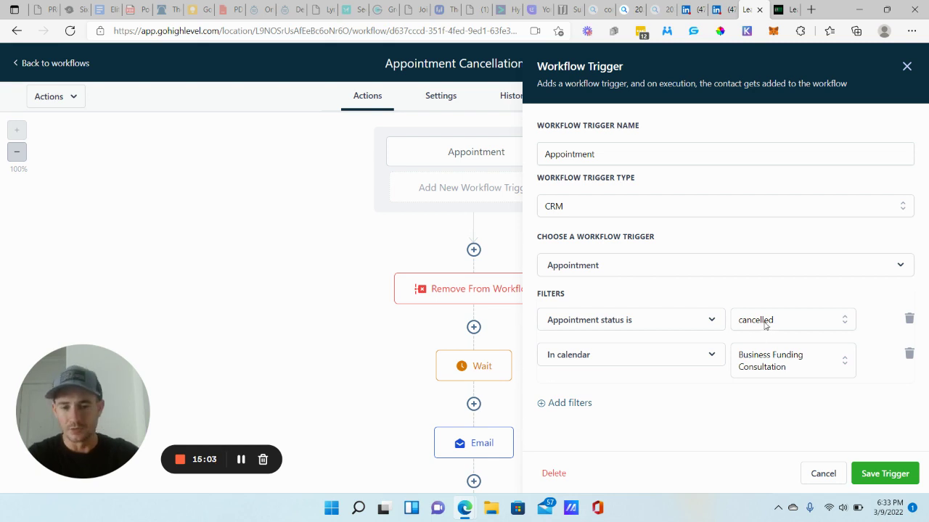
pyautogui.click(818, 474)
# - Review the settings of the Remove From Workflow and Wait actions in the cancellation workflow, closing each without saving
pyautogui.scroll(-1, 558, 230)
pyautogui.click(499, 230)
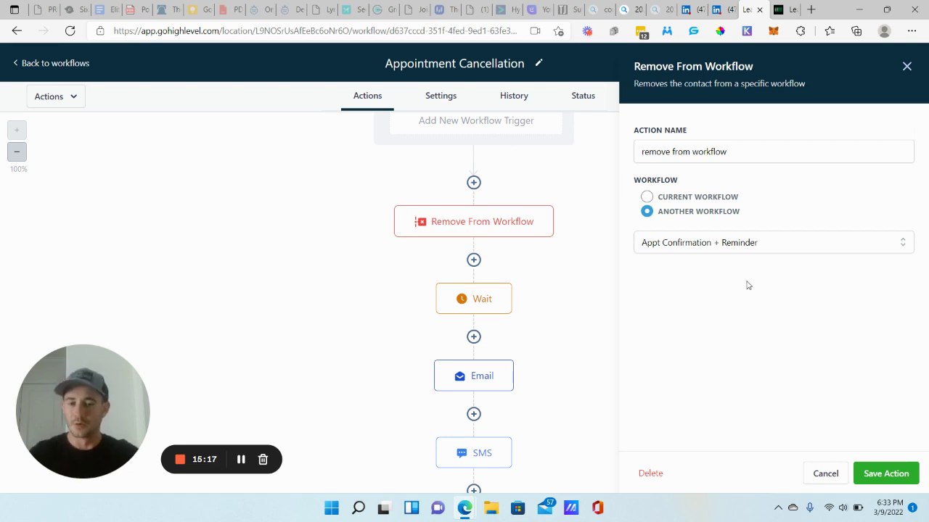
pyautogui.click(824, 473)
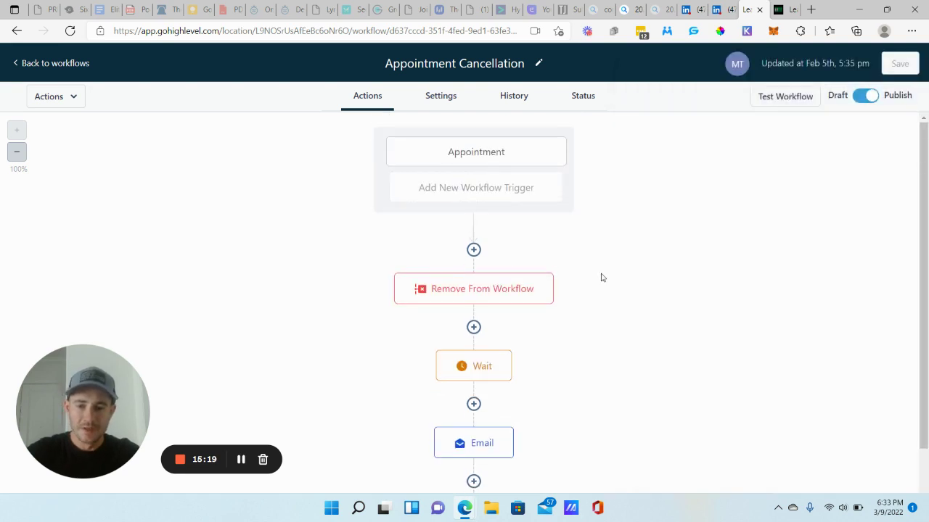
pyautogui.scroll(-2, 529, 225)
pyautogui.moveTo(497, 245)
pyautogui.click(478, 234)
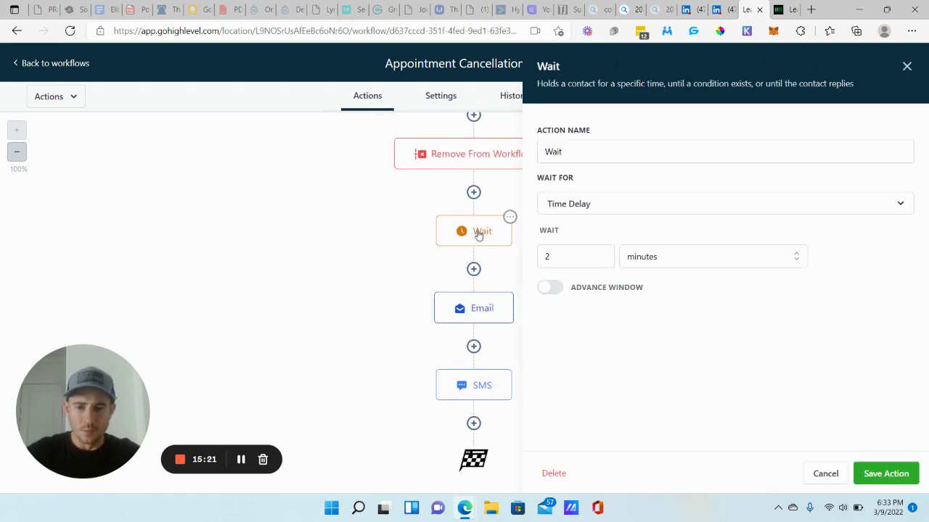
pyautogui.click(827, 473)
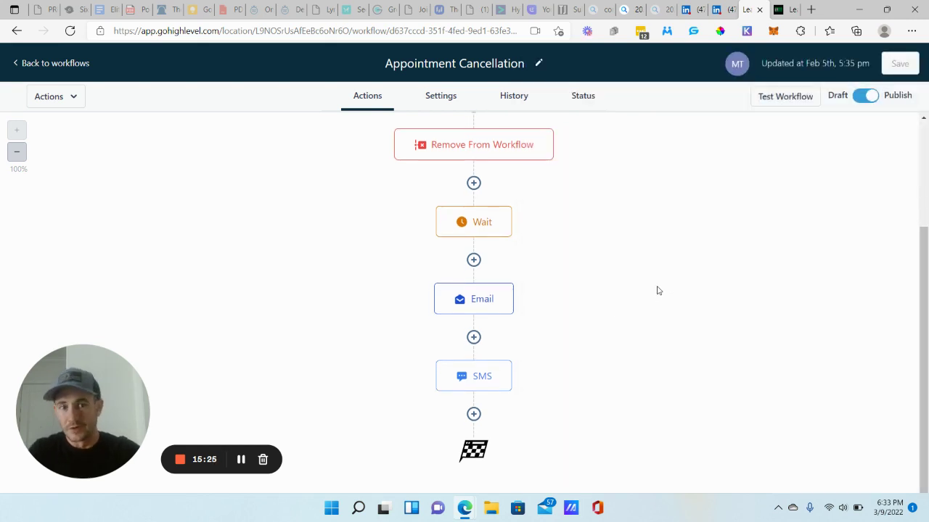
# - Review the cancellation workflow's Email sender, subject and template and its SMS message, and close without saving
pyautogui.moveTo(502, 221)
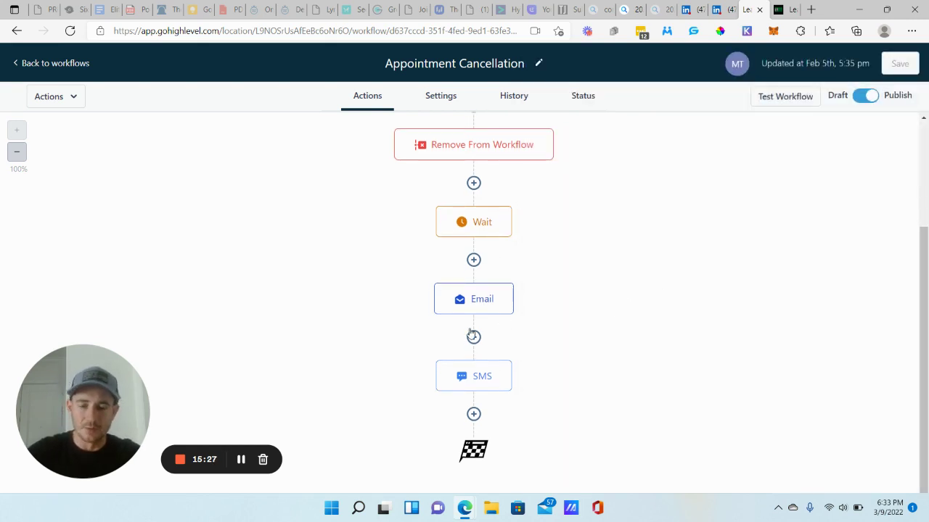
pyautogui.click(485, 301)
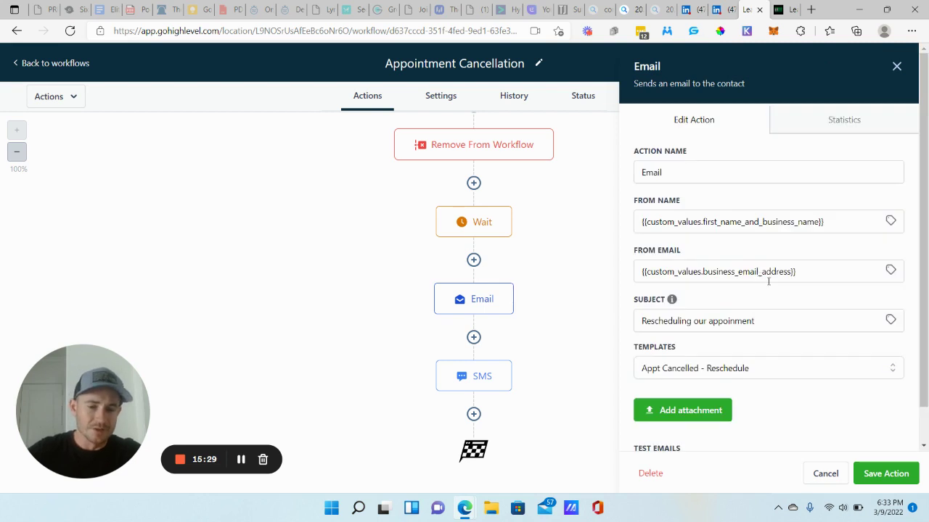
pyautogui.scroll(-1, 761, 290)
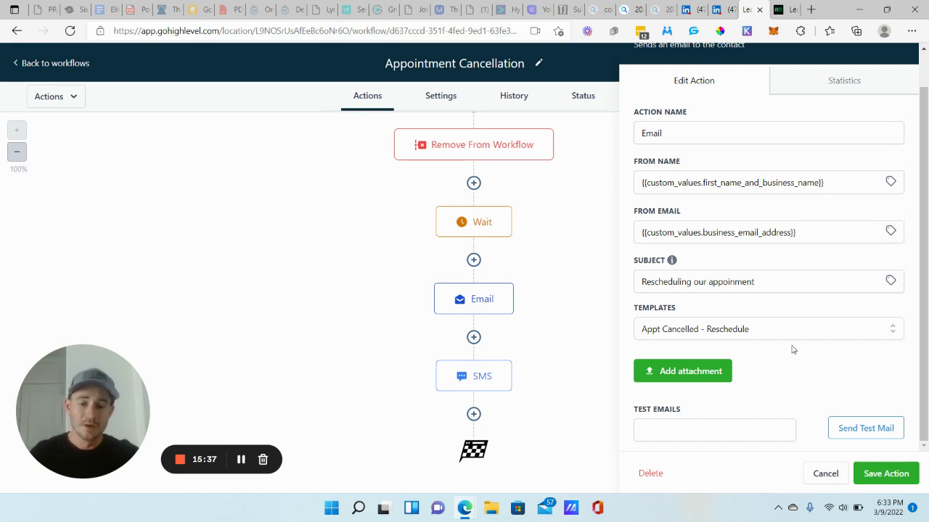
pyautogui.click(478, 383)
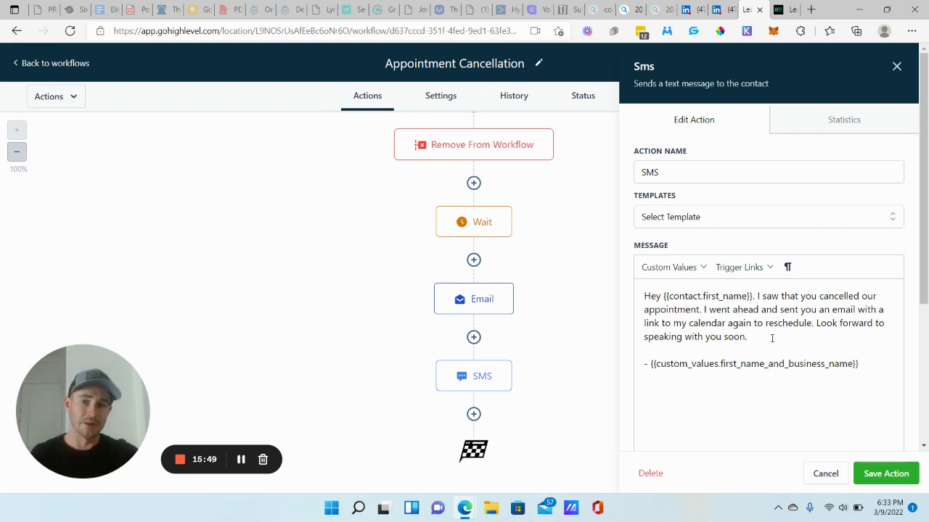
pyautogui.click(825, 473)
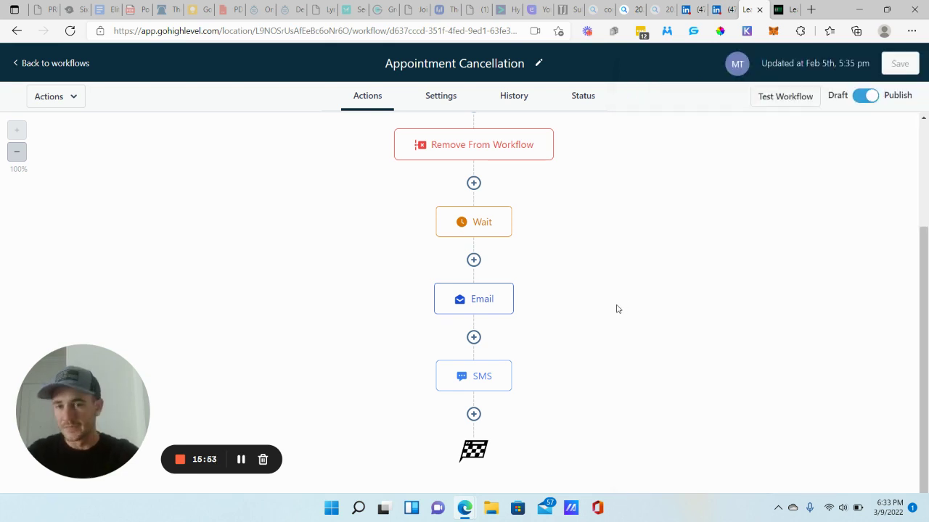